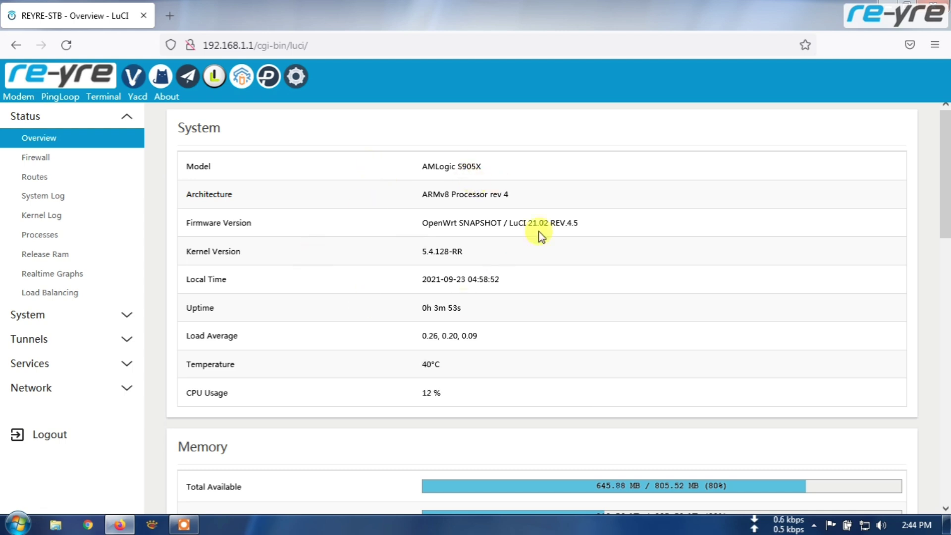
- Open the router's File Explorer from the System section
scroll(516, 304, down, 10)
scroll(515, 303, up, 10)
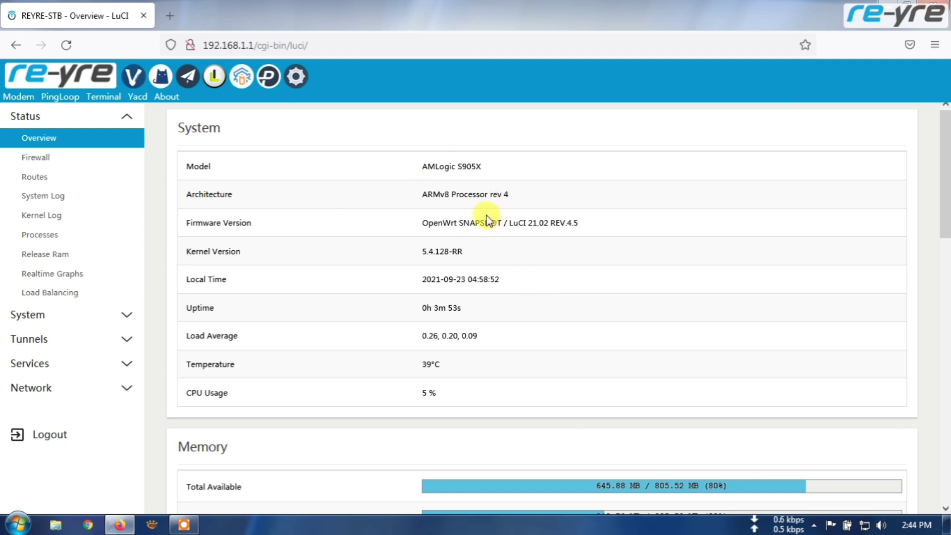
click(127, 314)
scroll(127, 308, down, 3)
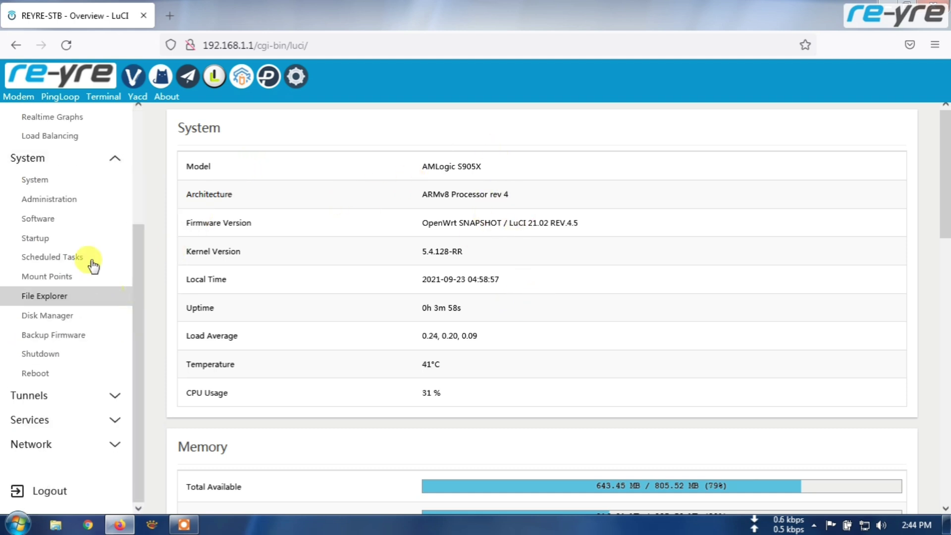
click(53, 302)
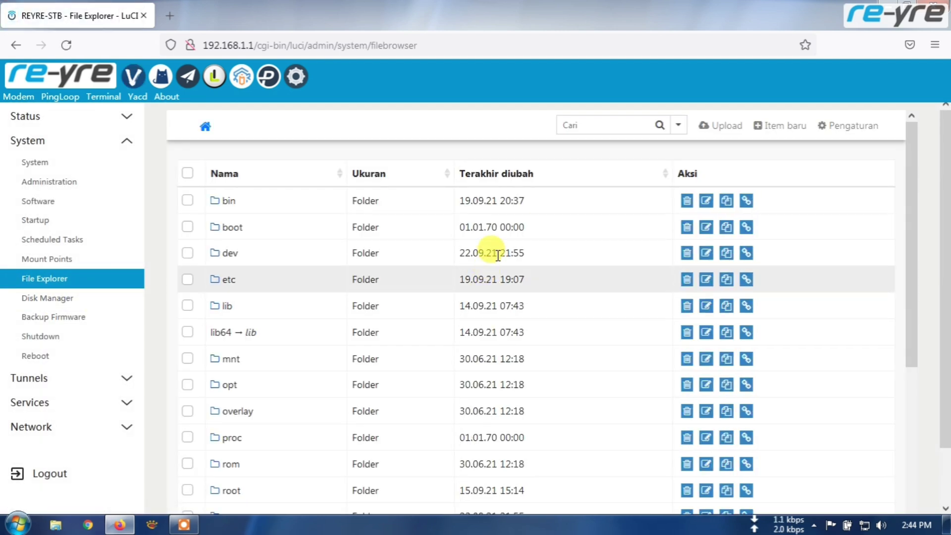
- Open the root folder in the file listing
scroll(498, 252, down, 3)
scroll(505, 256, down, 3)
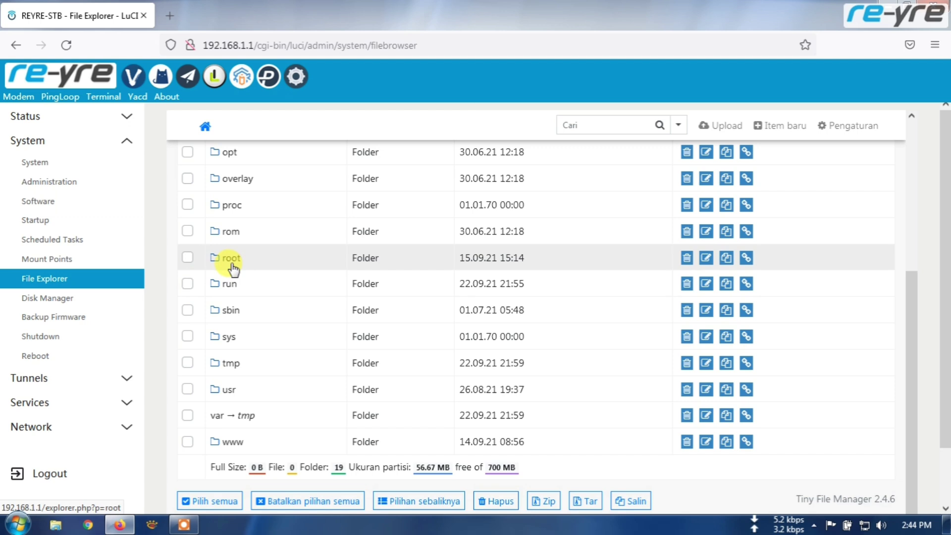
key(ctrl+shift+i)
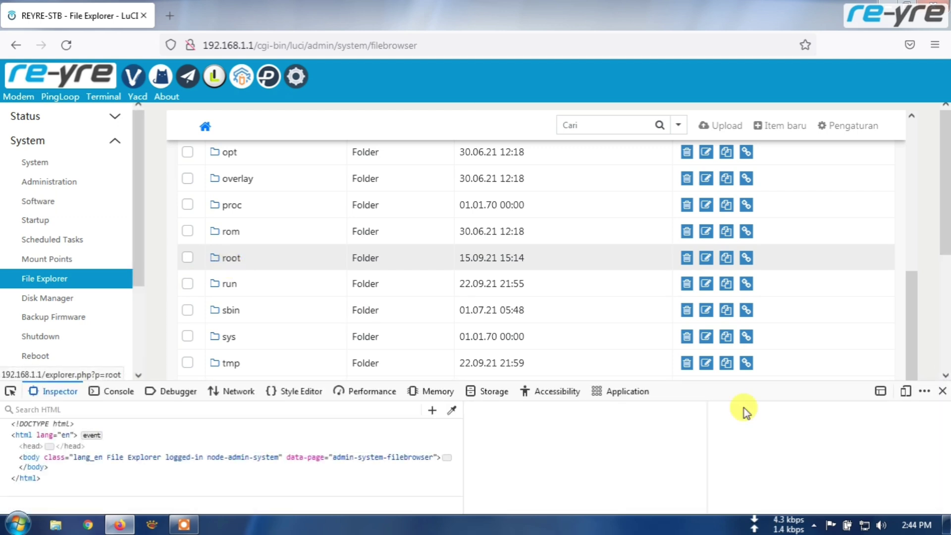
click(943, 391)
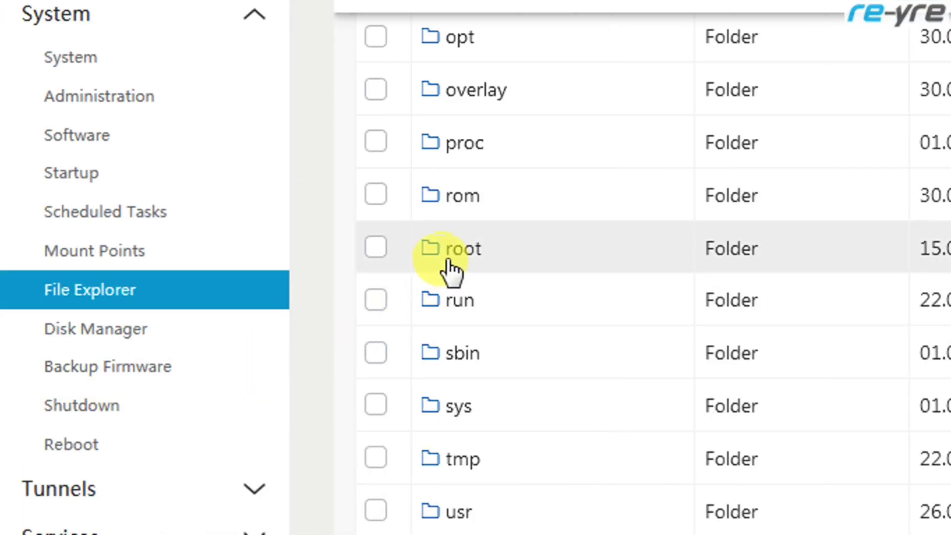
click(458, 250)
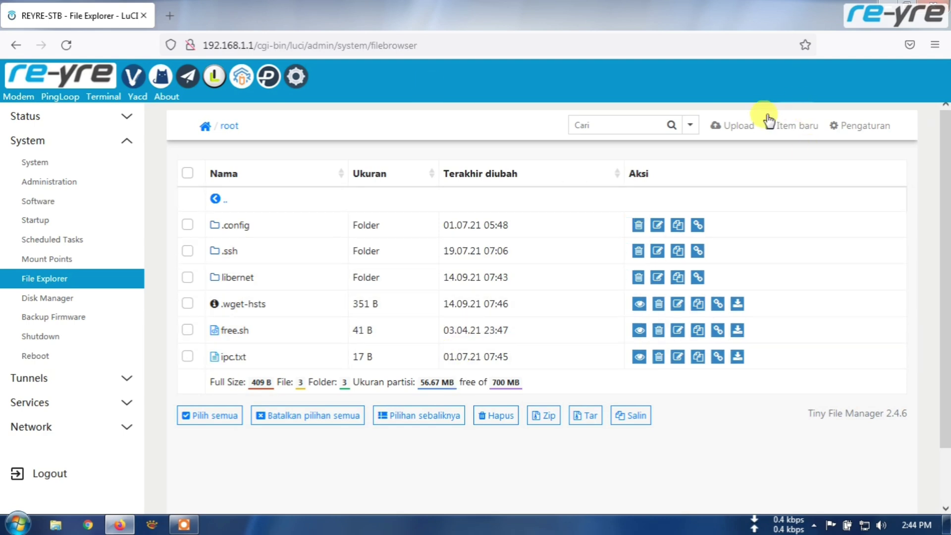
- Start a file upload to the root folder and browse to the Luci folder inside Downloads
click(741, 132)
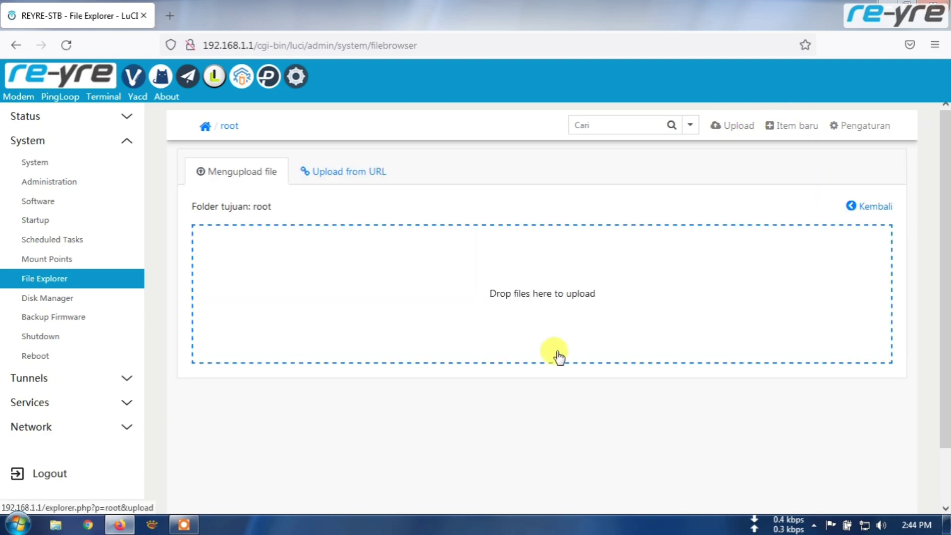
click(541, 297)
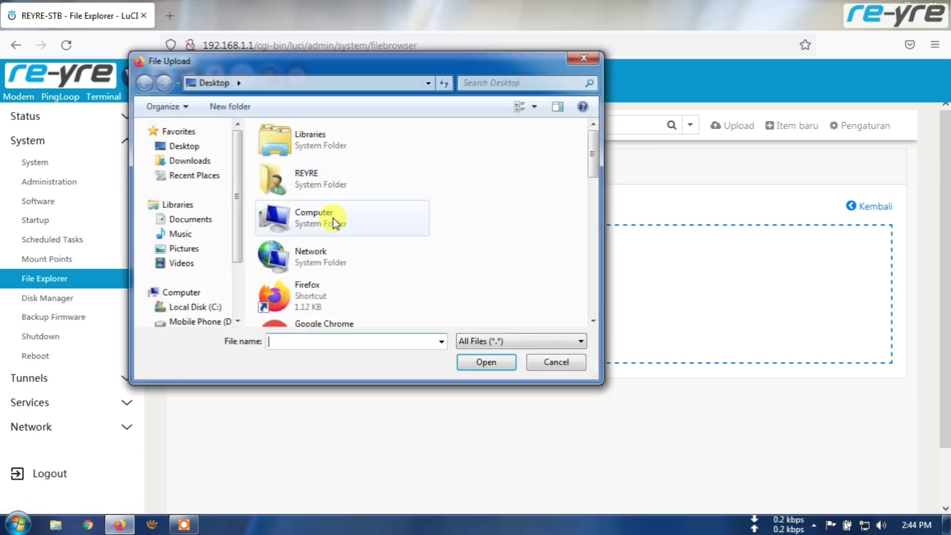
click(201, 162)
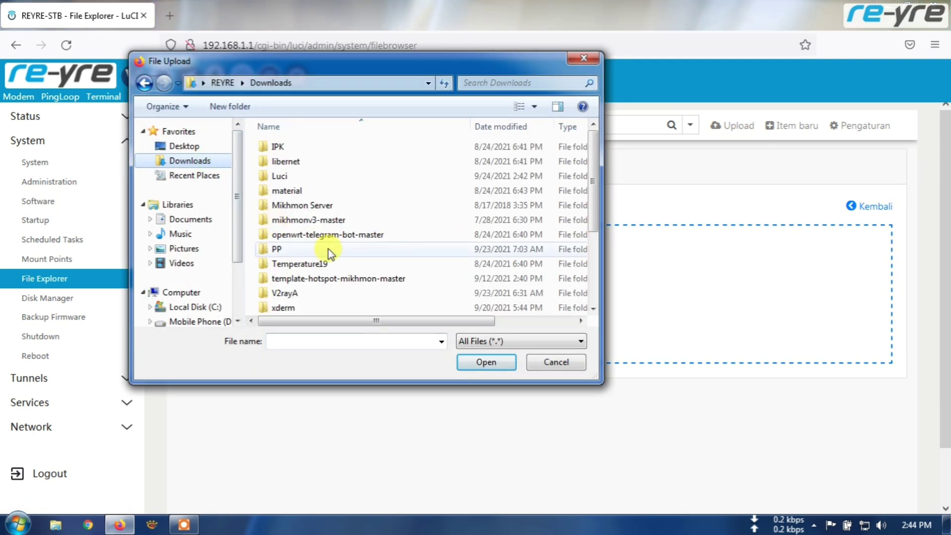
double_click(295, 177)
scroll(349, 274, down, 1)
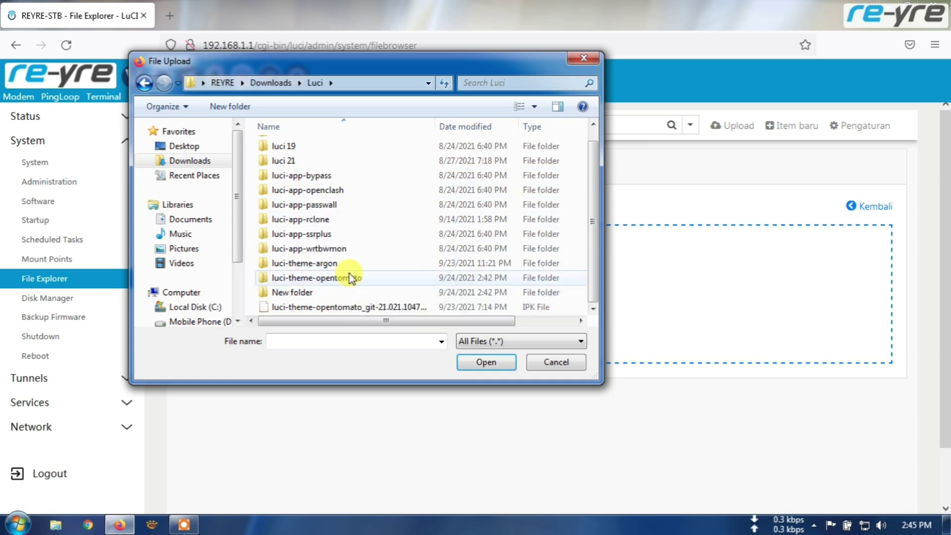
double_click(347, 279)
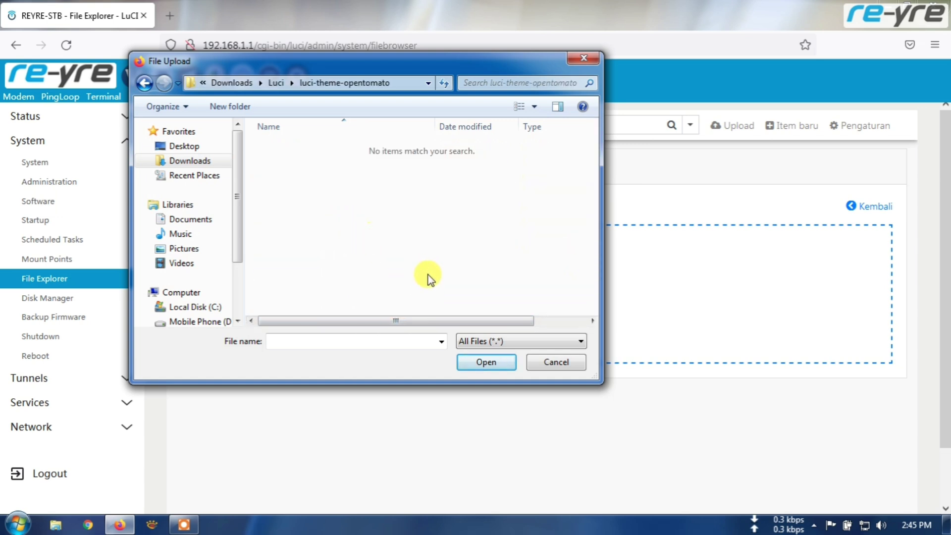
click(490, 341)
click(497, 356)
click(145, 83)
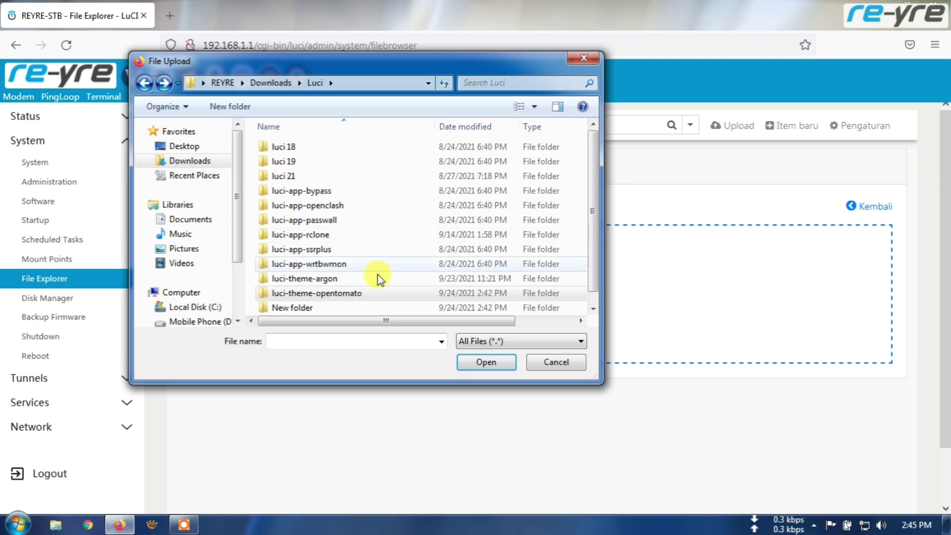
- Upload luci-app-argon-config_0.8-beta_all.ipk and luci-theme-argon_2.2.5-20200914_all.ipk from the luci-theme-argon folder, and return to the root folder listing
double_click(323, 279)
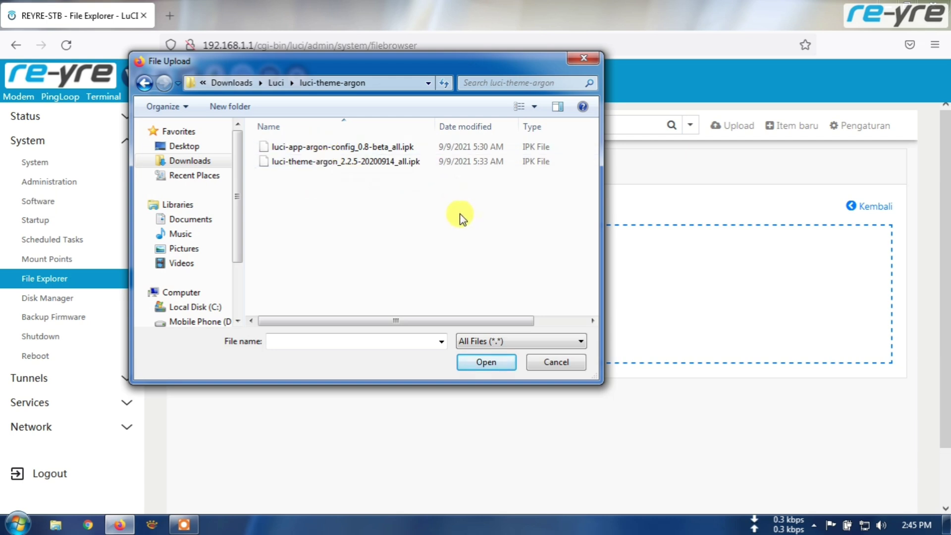
drag(433, 198, 331, 144)
click(483, 361)
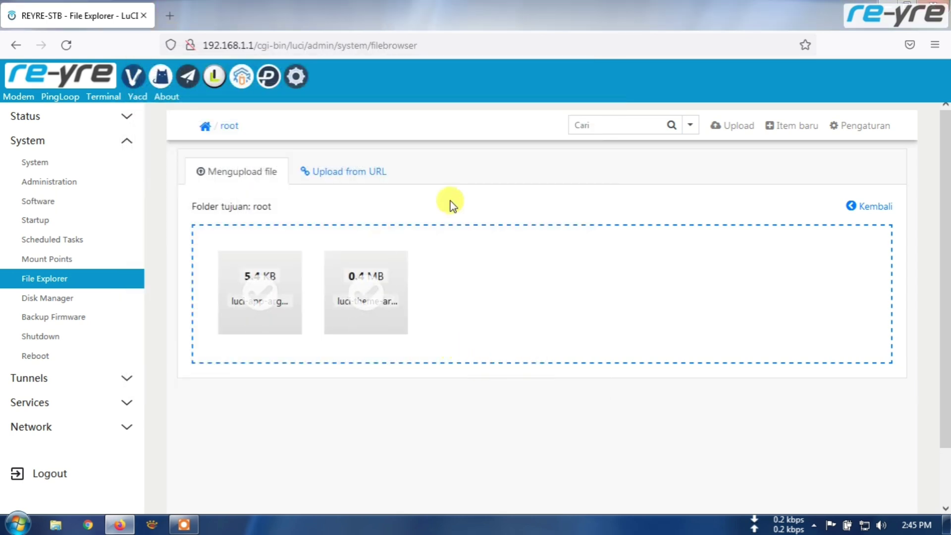
click(230, 127)
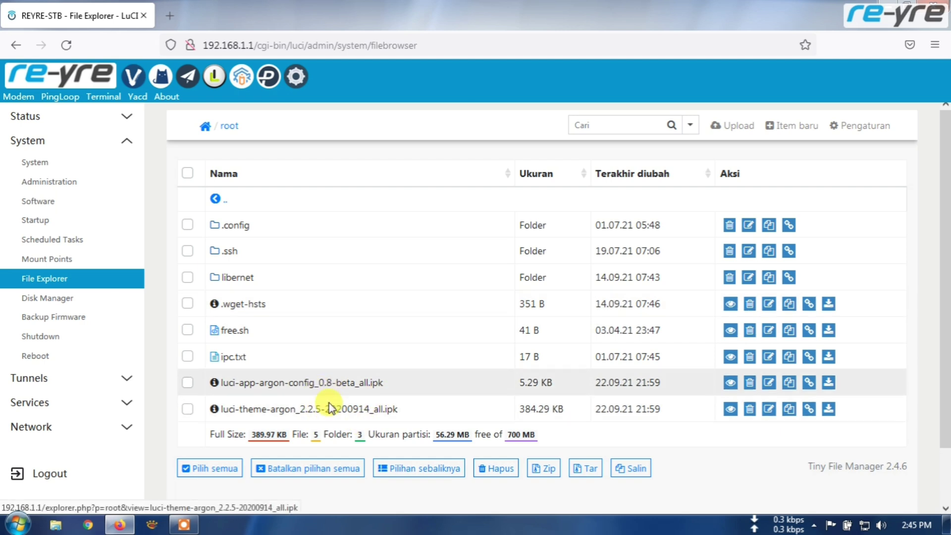
- Open the router's terminal, switch to the home directory with cd and list its files with ls
click(104, 97)
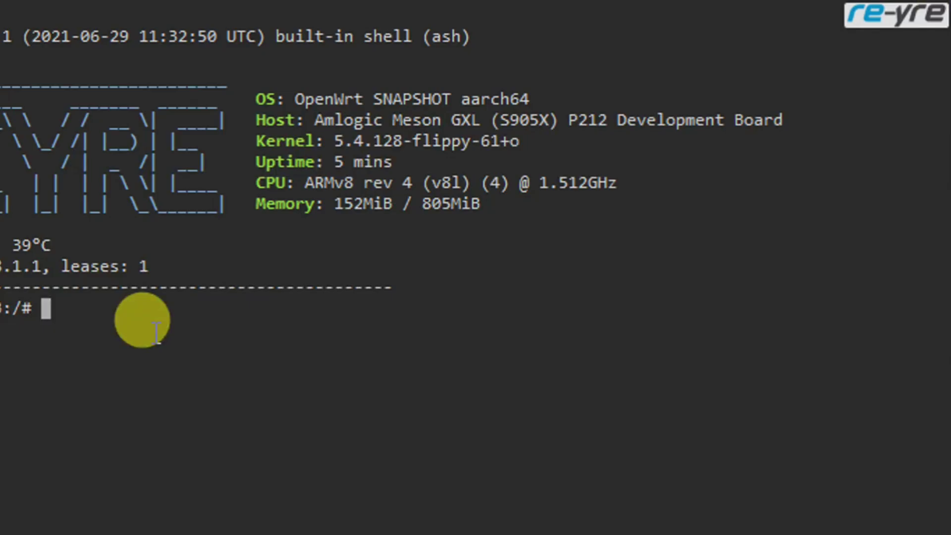
text(cd)
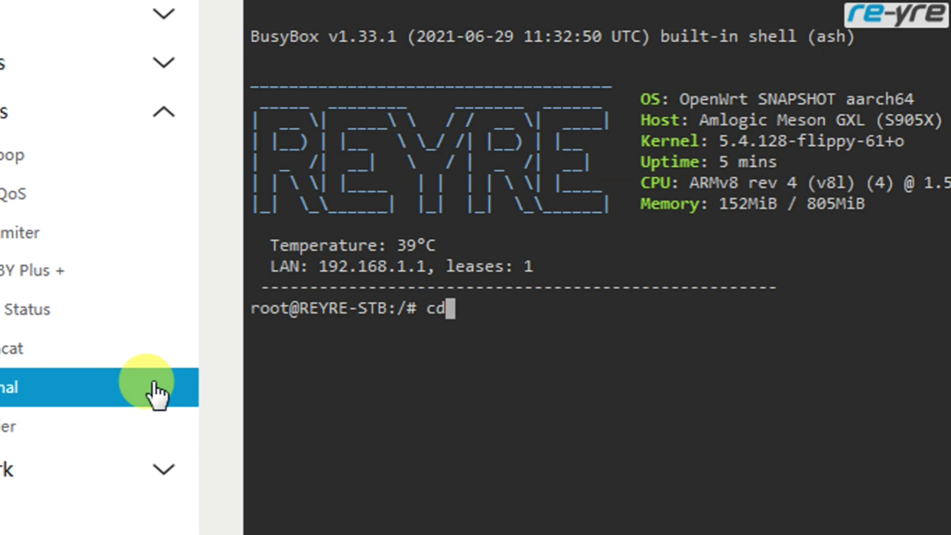
key(Return)
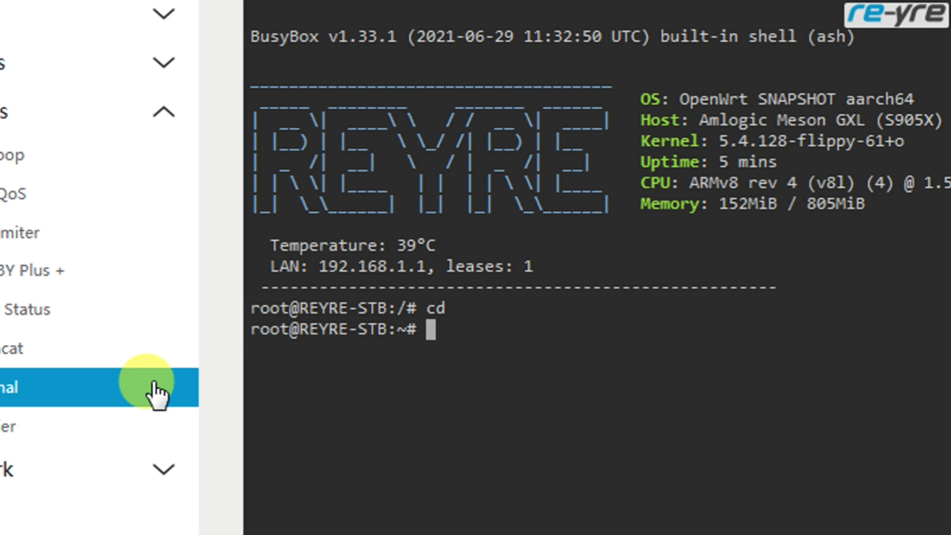
text(ls)
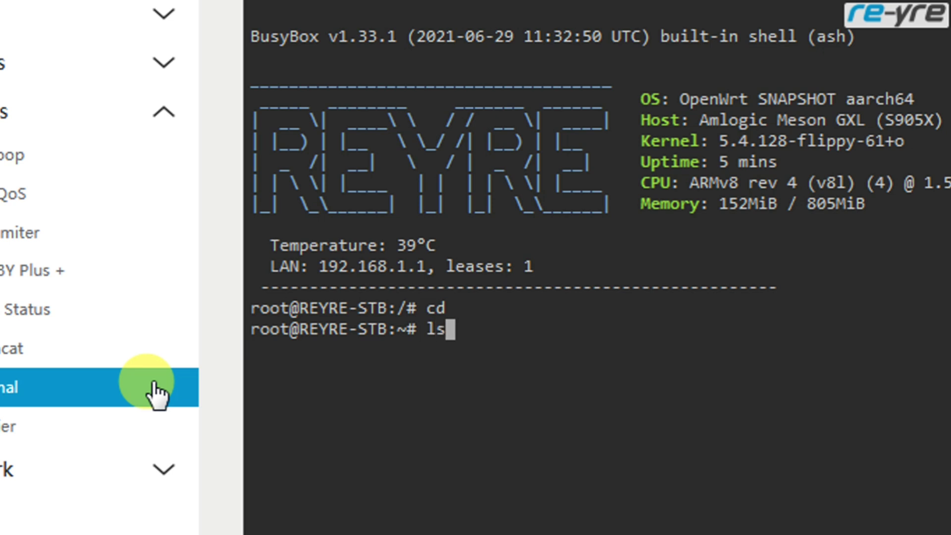
key(Return)
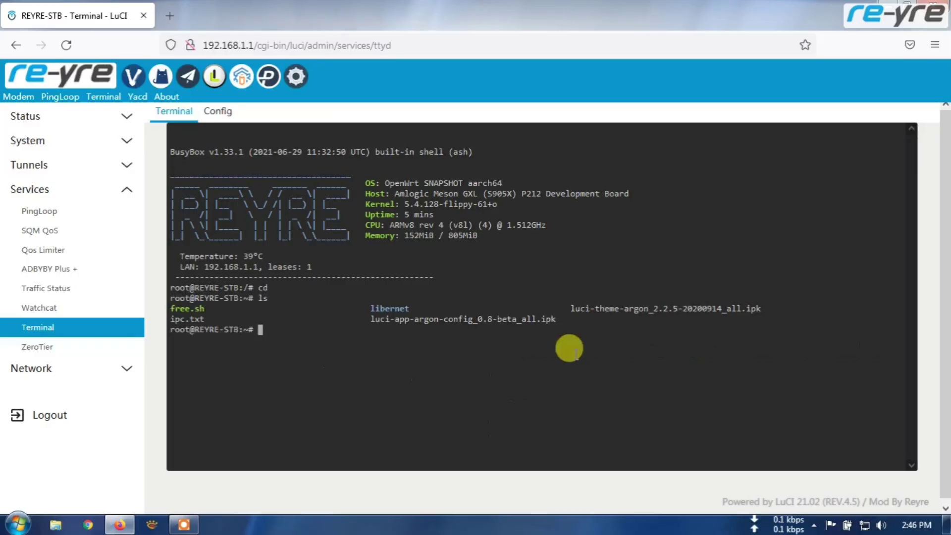
- Refresh the package lists by running opkg update
text(opkg)
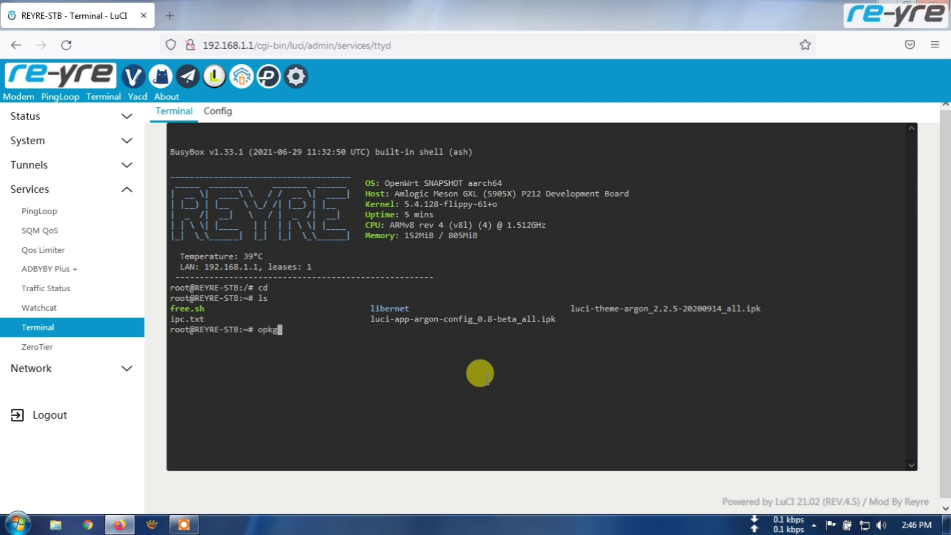
text( updat)
text(e)
key(Return)
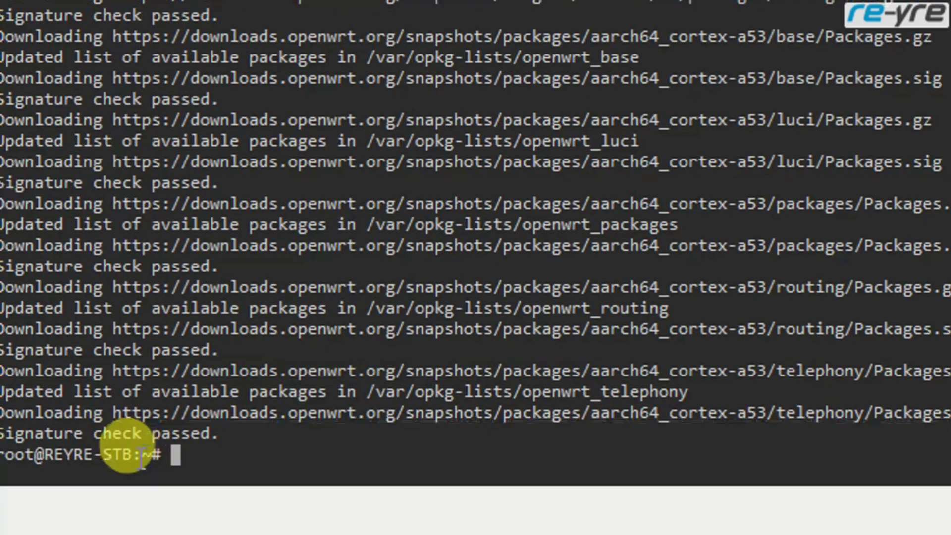
- Install all the uploaded packages by running opkg install *.ipk
text(o)
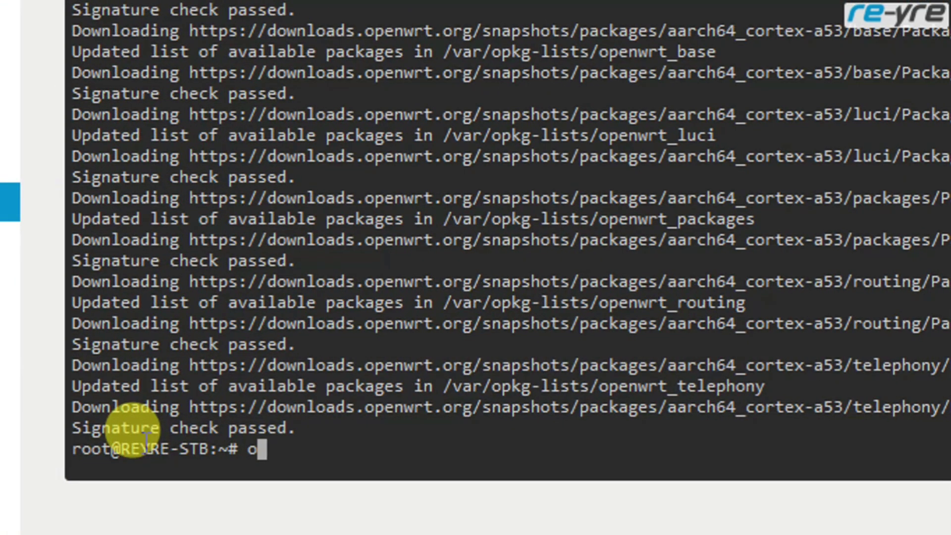
text(pkg in)
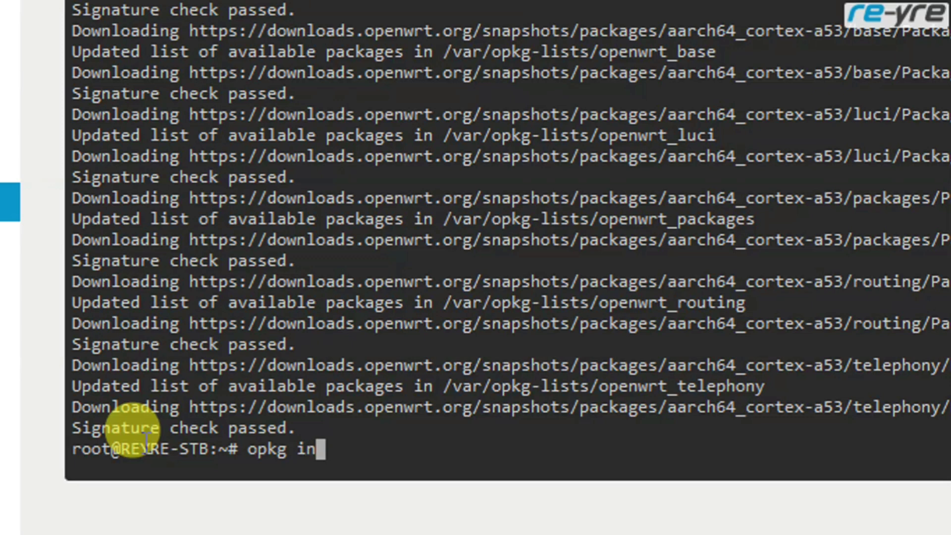
text(stall )
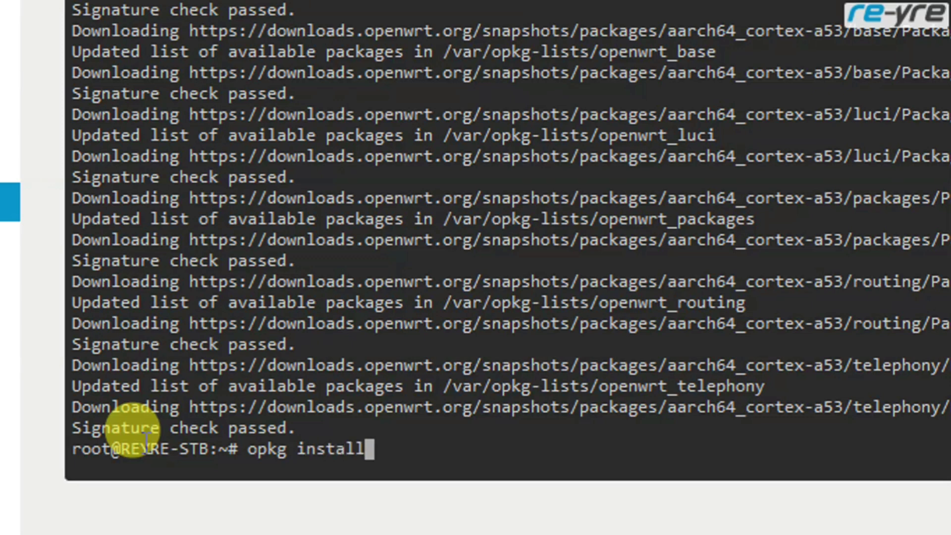
text(*)
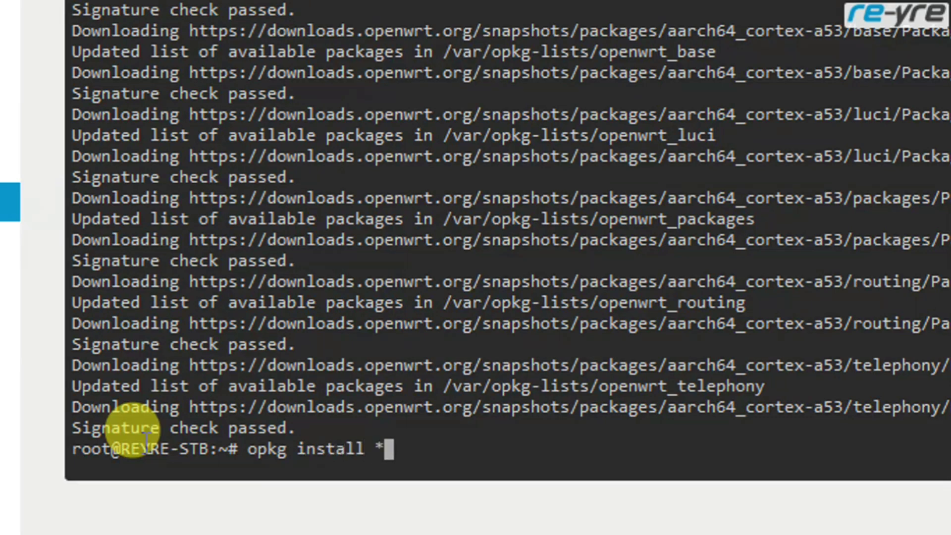
text(.ipk)
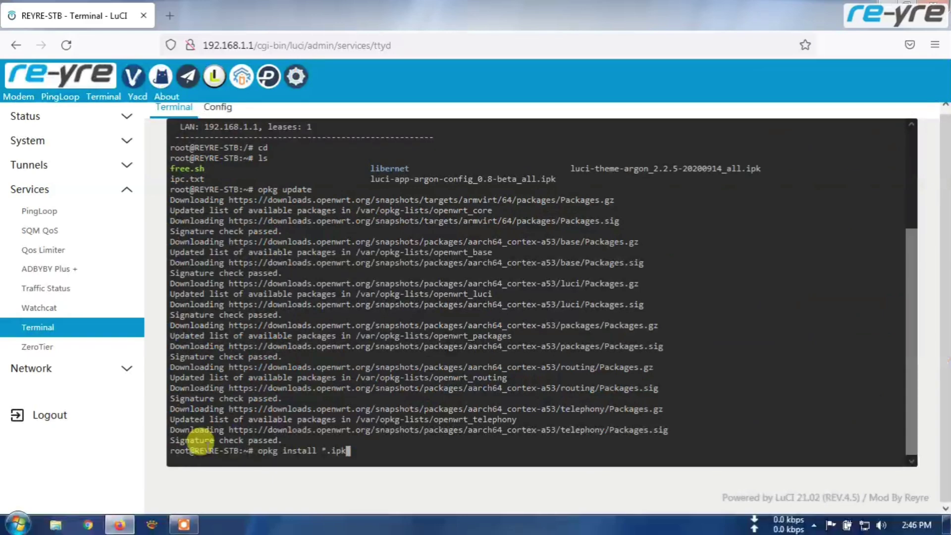
key(Return)
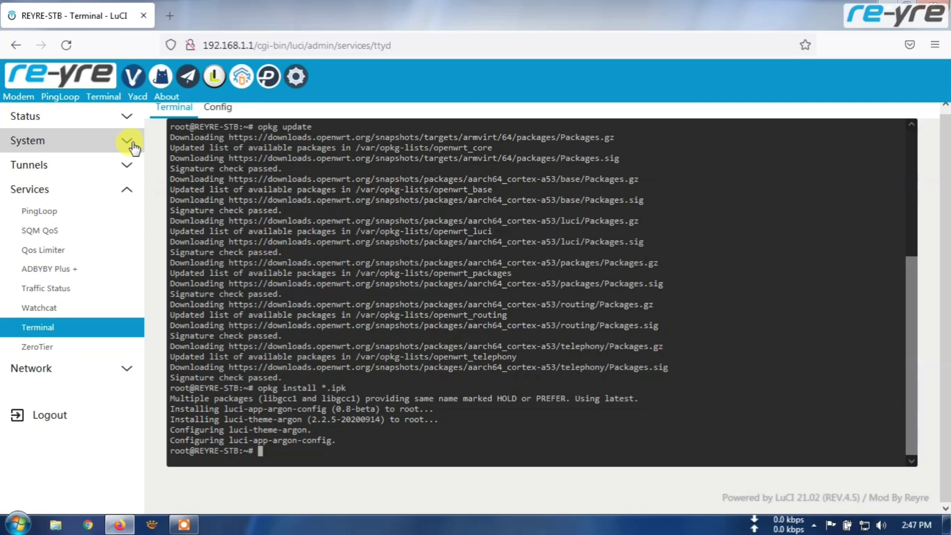
- Check which Design themes are offered in the Language and Style settings of System Properties
click(83, 142)
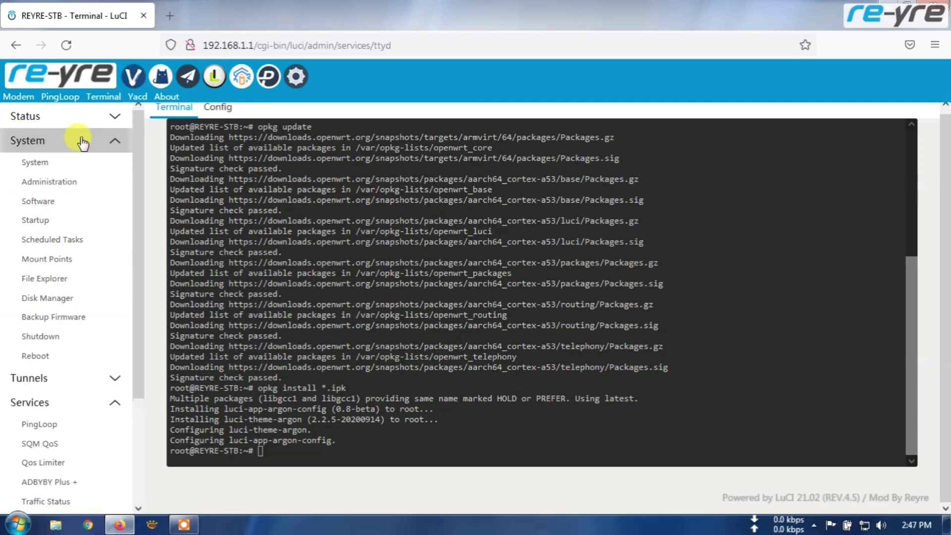
click(43, 162)
click(501, 315)
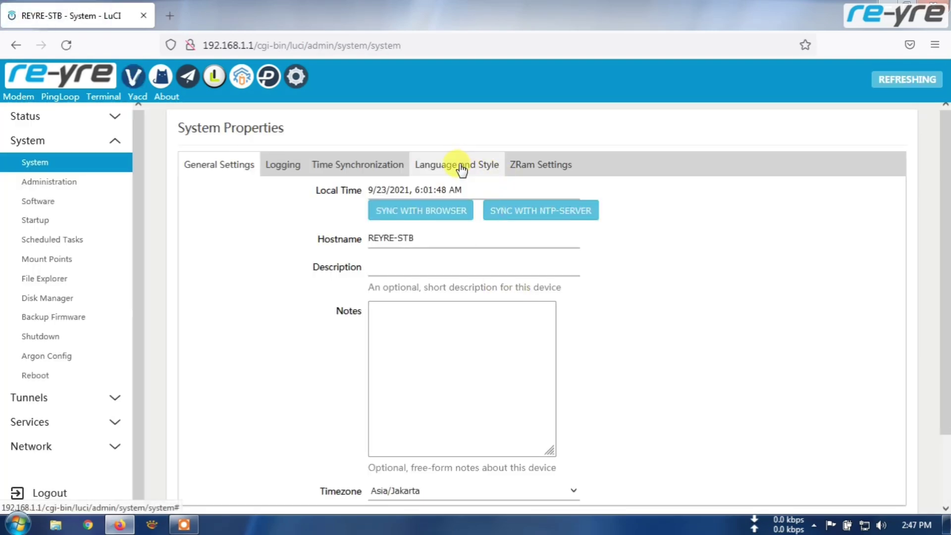
click(461, 169)
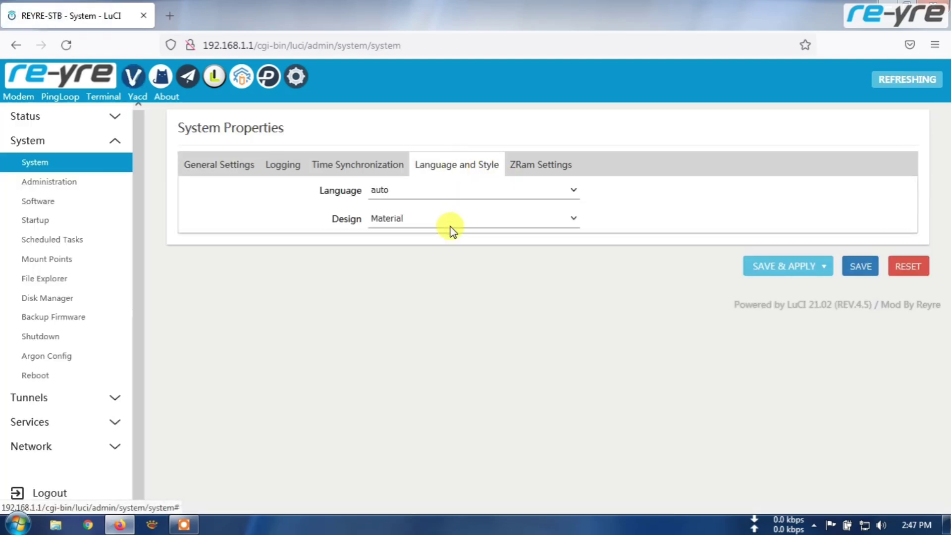
click(476, 221)
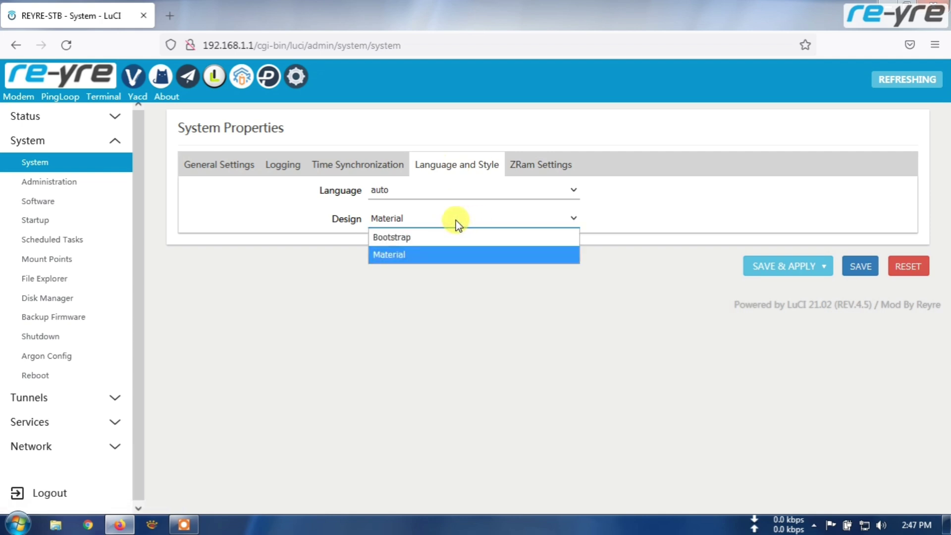
click(502, 217)
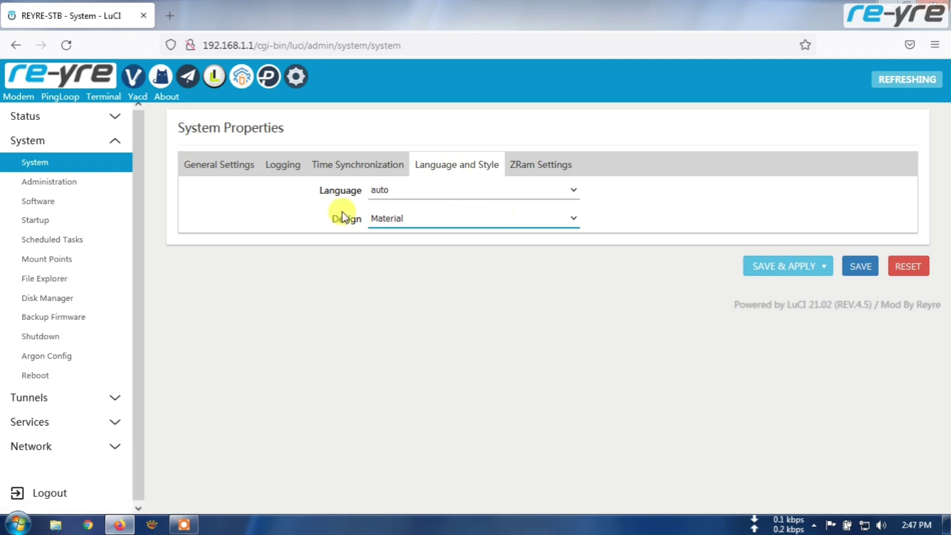
- Release the router's RAM and recheck which Design themes are offered in the Language and Style settings
click(117, 119)
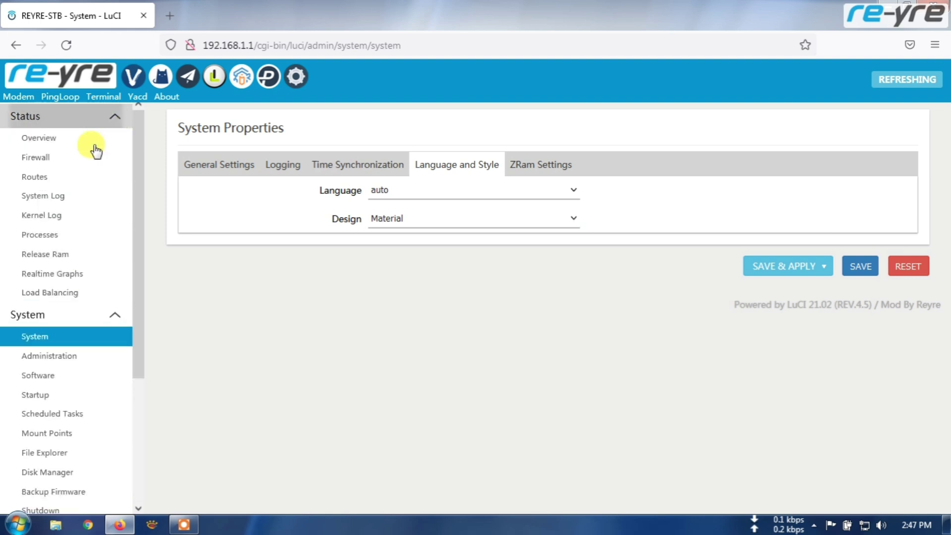
click(58, 255)
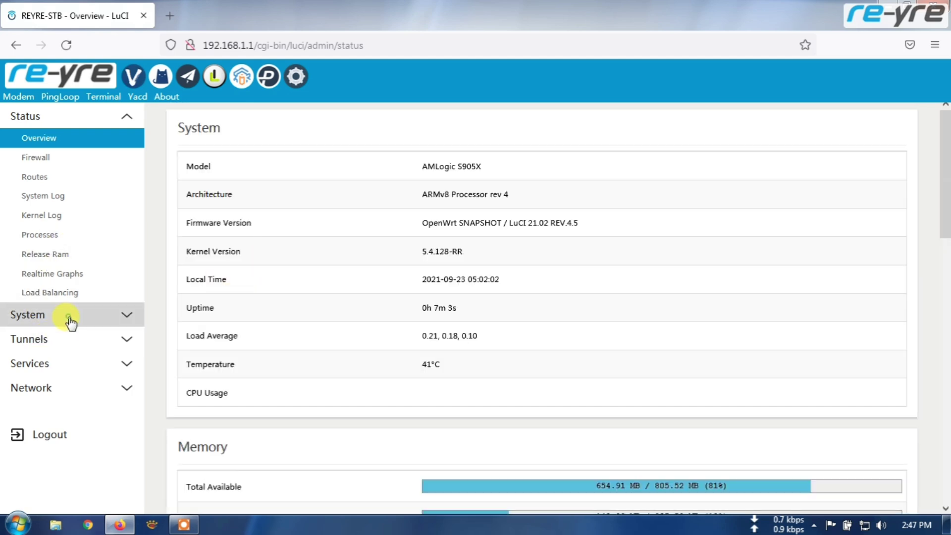
click(68, 318)
click(44, 336)
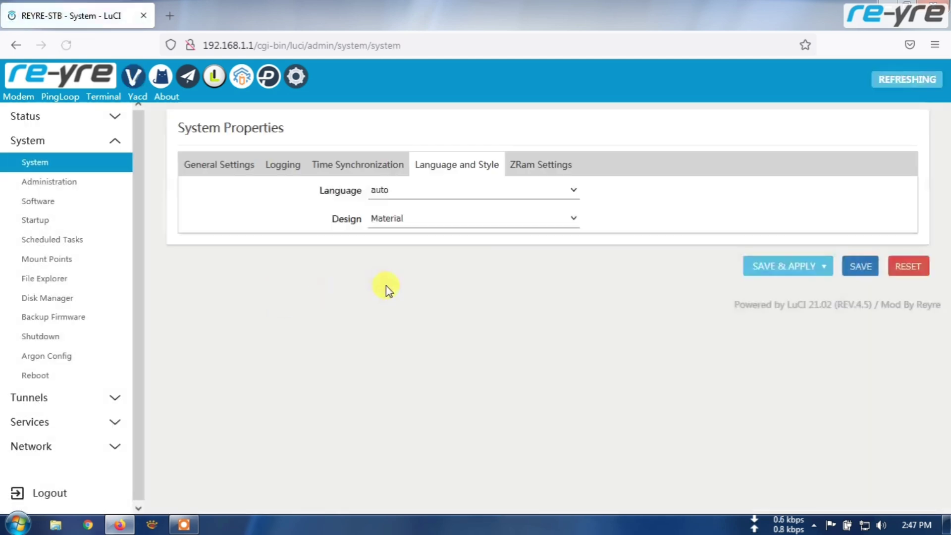
click(482, 222)
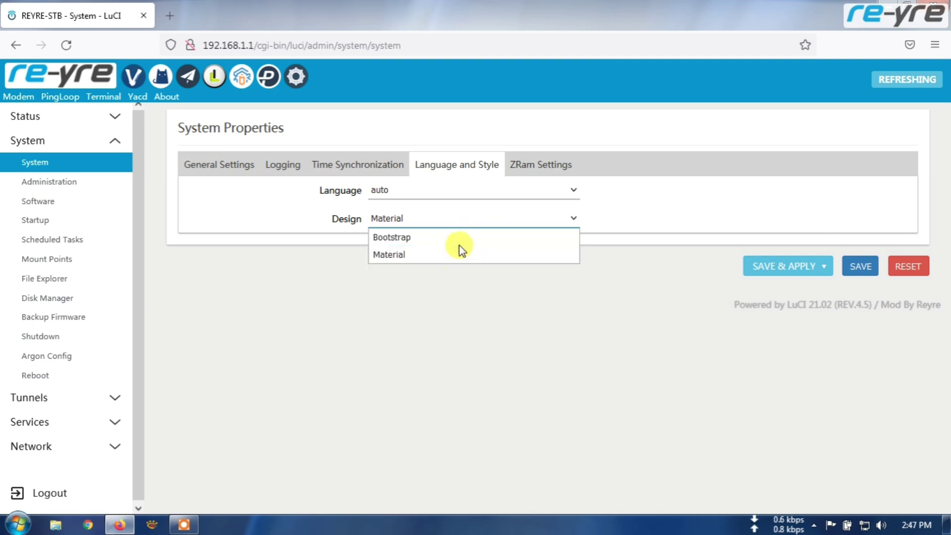
click(404, 311)
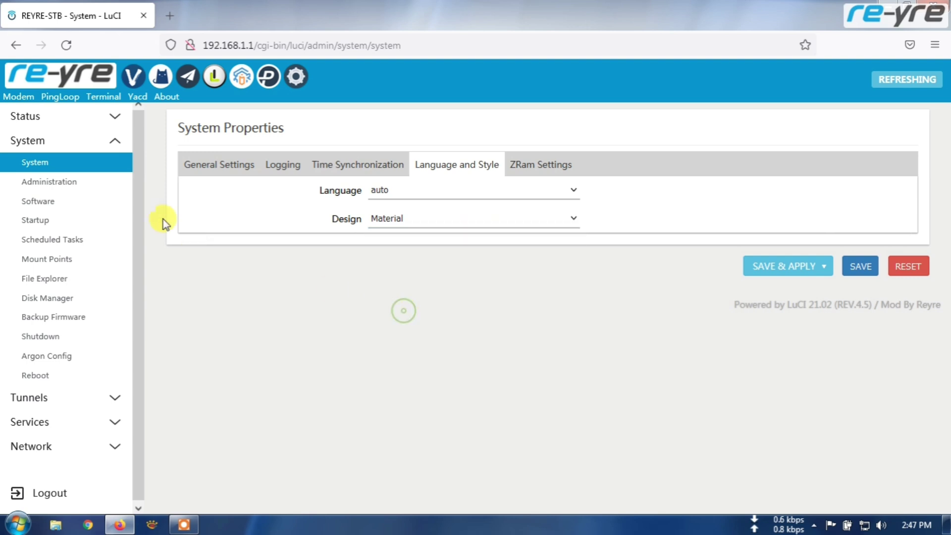
- Reboot the router from the System section
click(95, 119)
scroll(84, 371, down, 3)
click(46, 374)
click(229, 196)
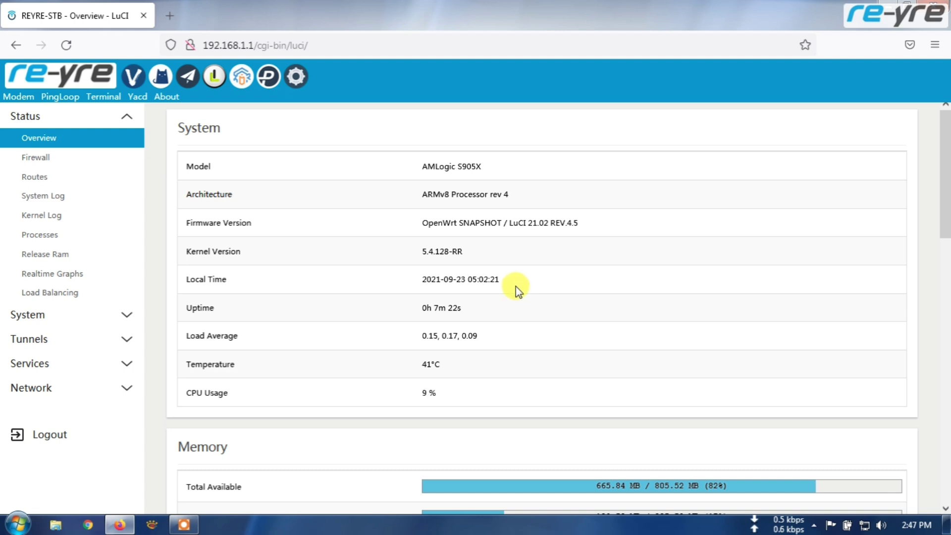
- Check the computer's network connection, log back in to the router as root and open the Status Overview page
click(866, 528)
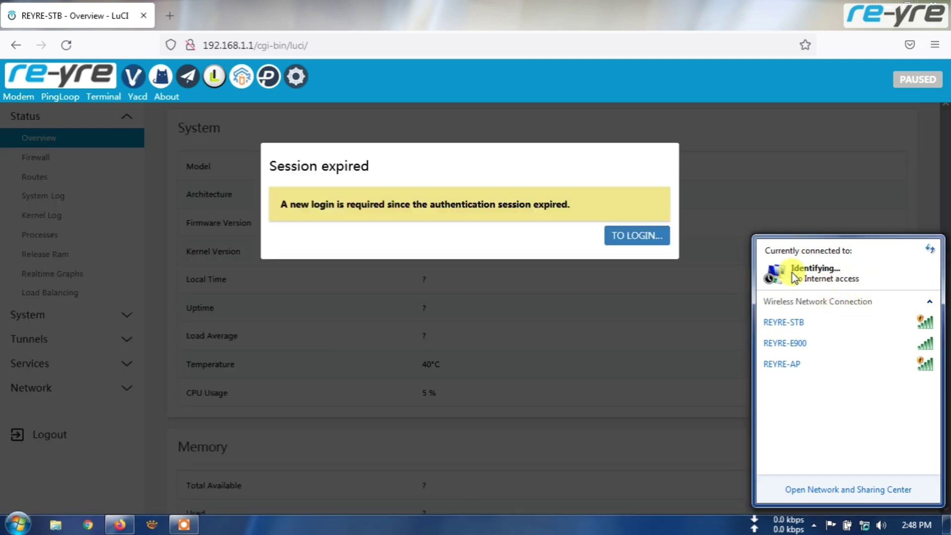
click(658, 238)
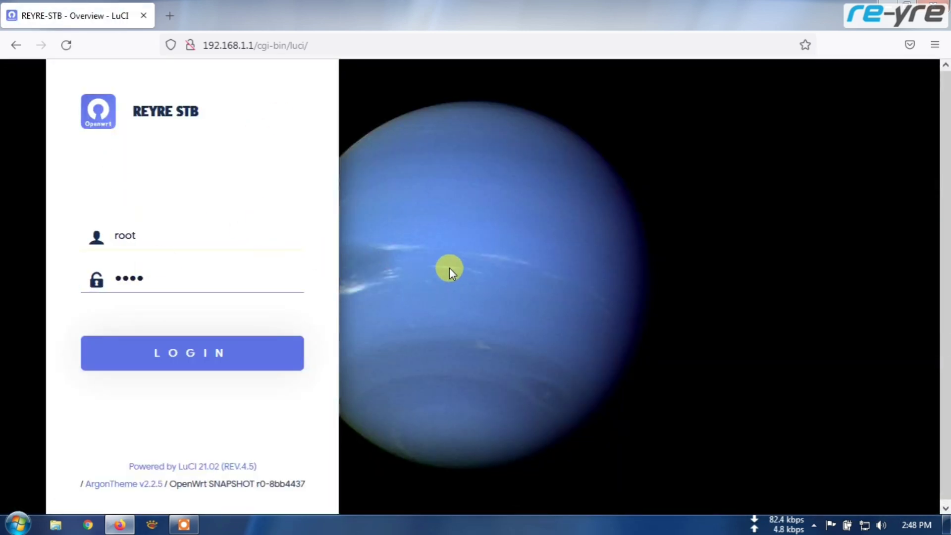
click(190, 354)
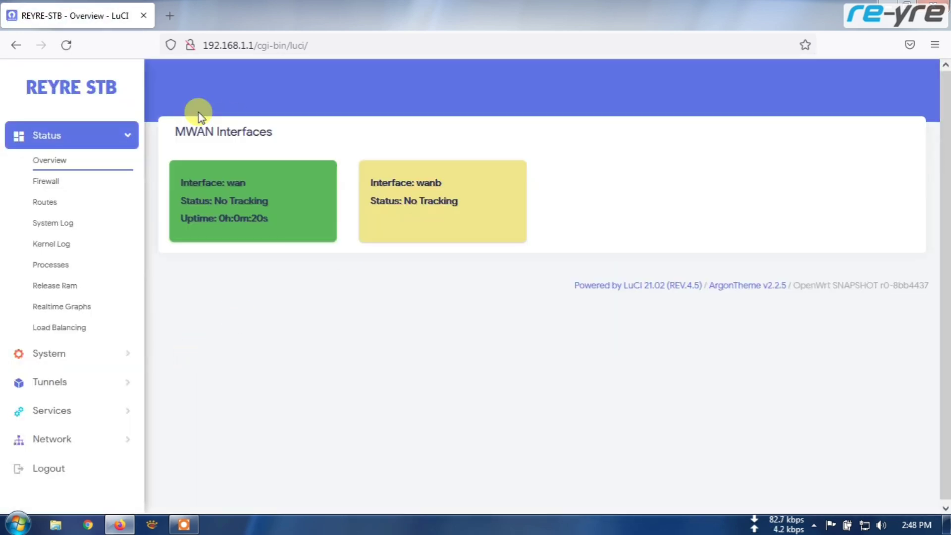
click(63, 166)
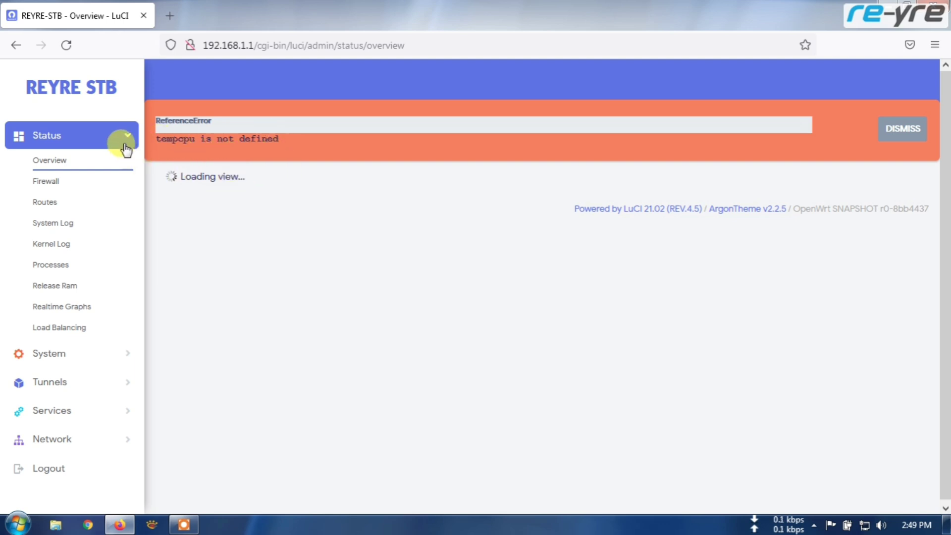
- Open the router's File Explorer and browse to the /usr/lib folder
click(117, 355)
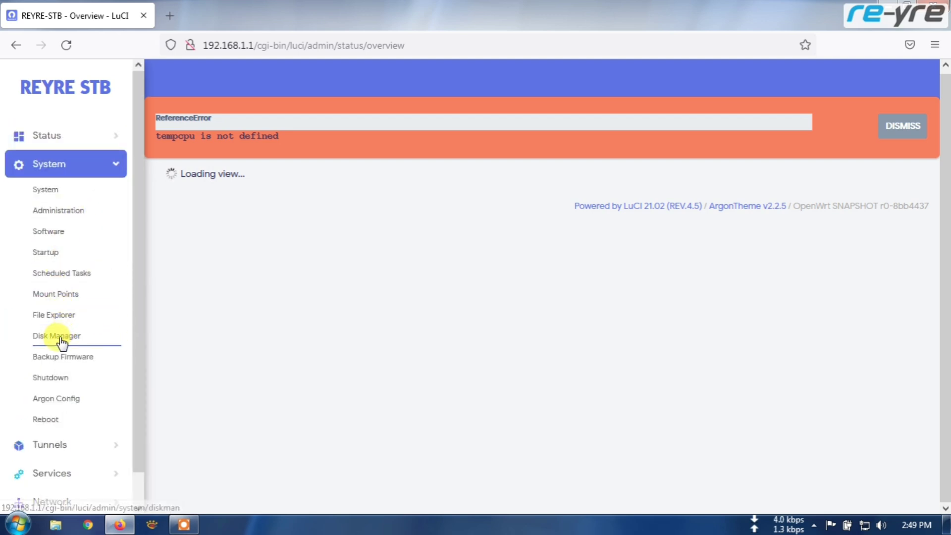
click(60, 317)
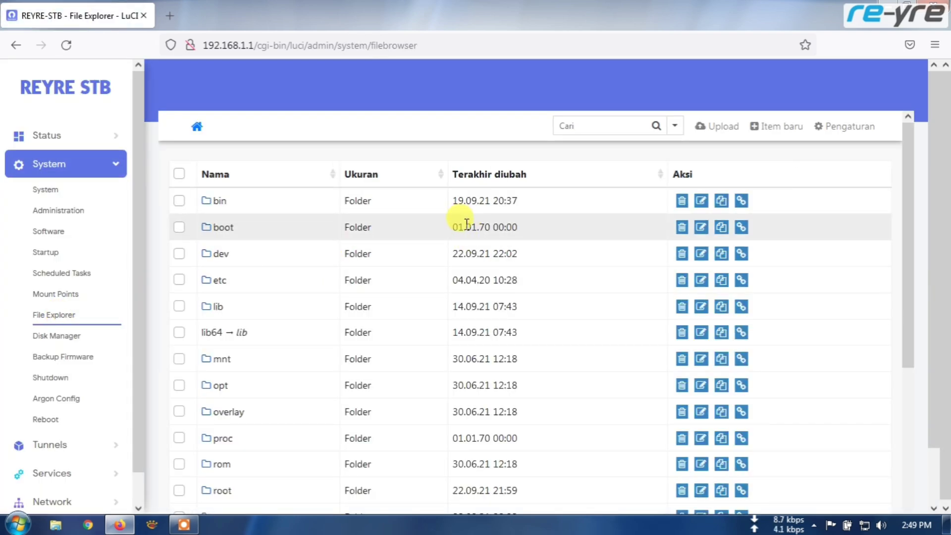
scroll(467, 224, down, 5)
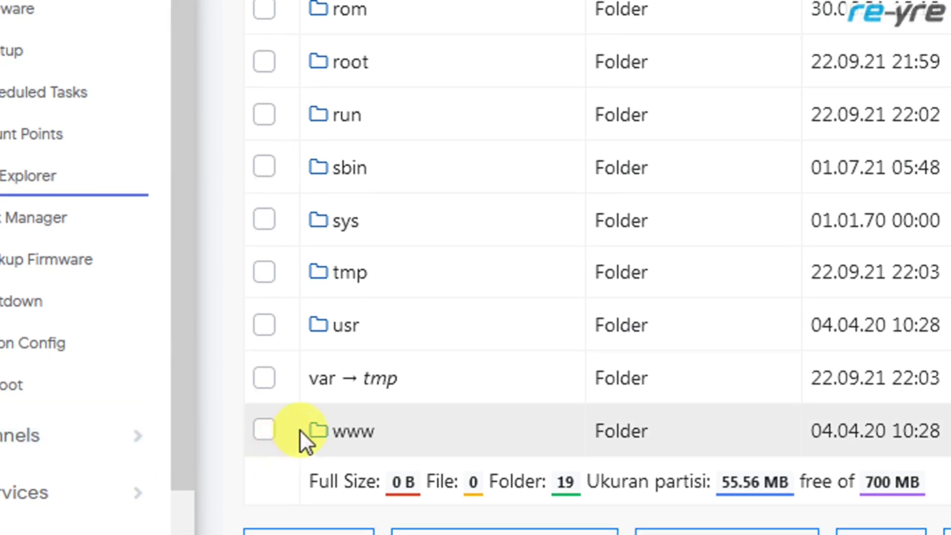
click(342, 328)
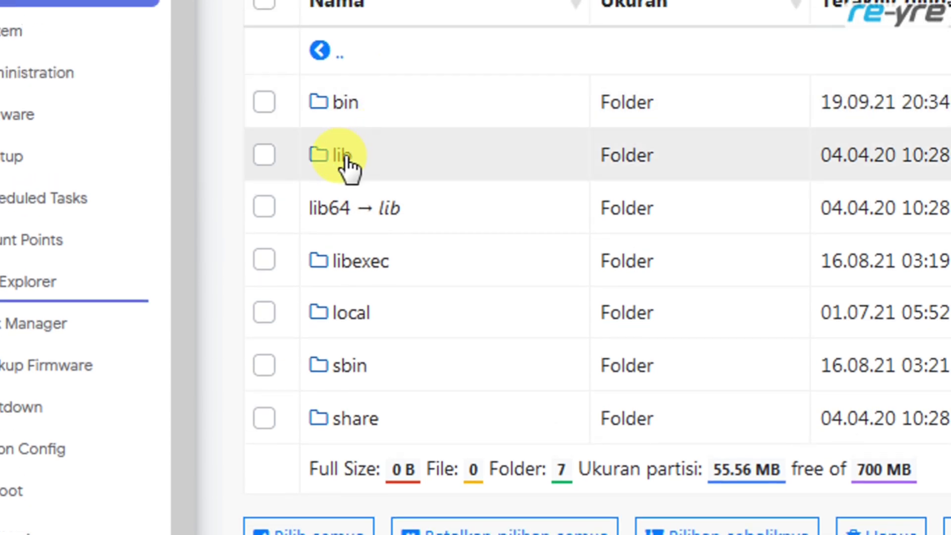
click(346, 158)
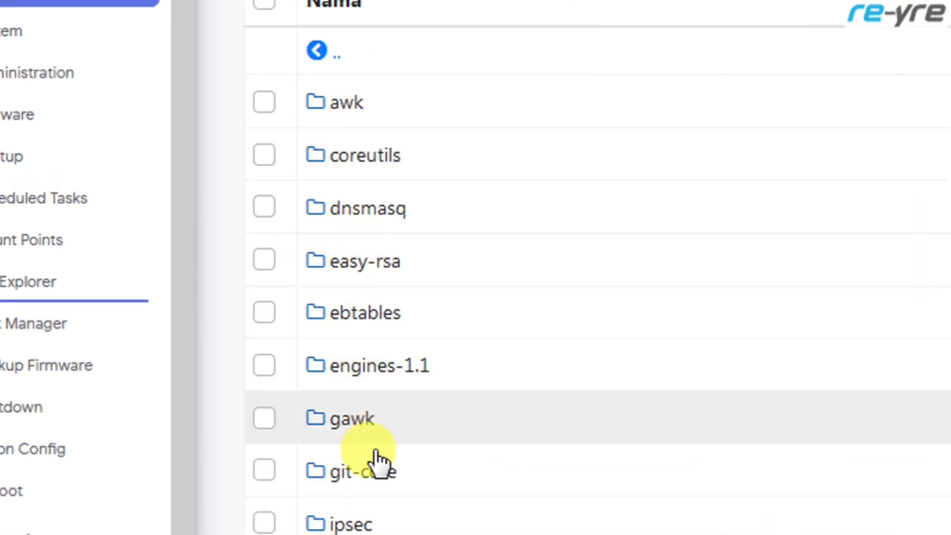
- Browse from /usr/lib through lua, luci and view into the themes folder
scroll(388, 420, down, 10)
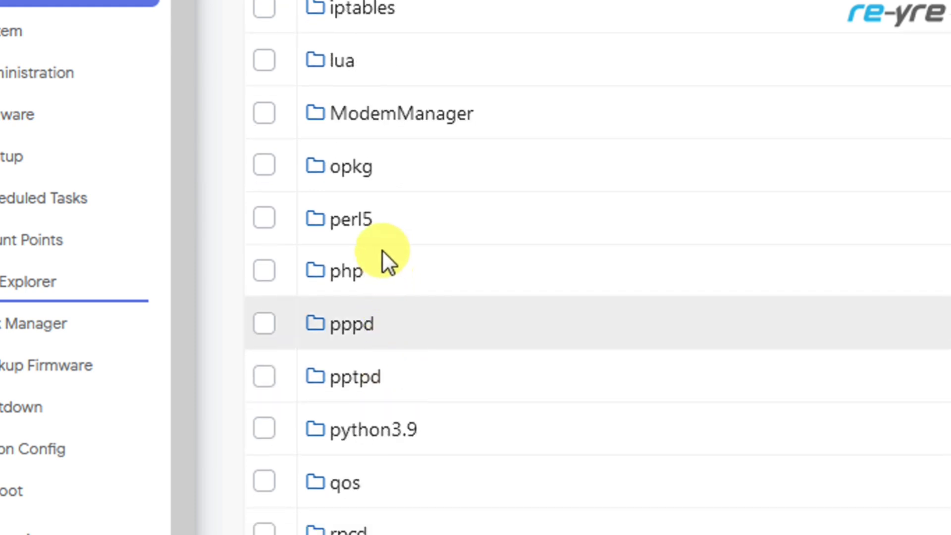
scroll(357, 144, up, 3)
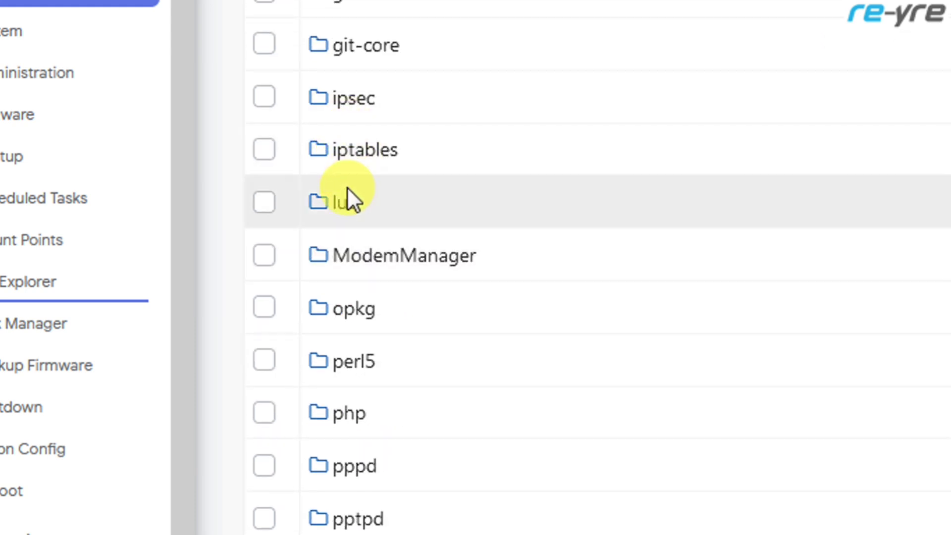
click(341, 203)
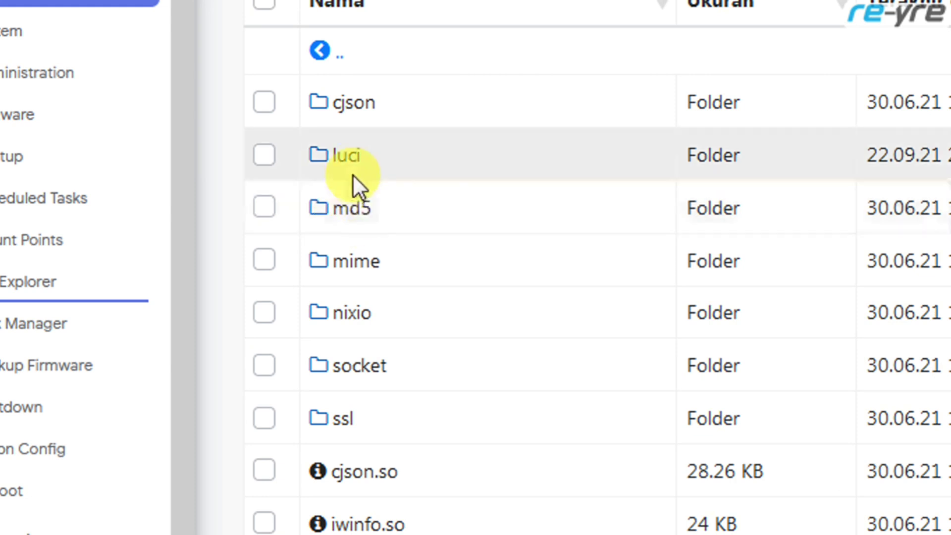
click(350, 160)
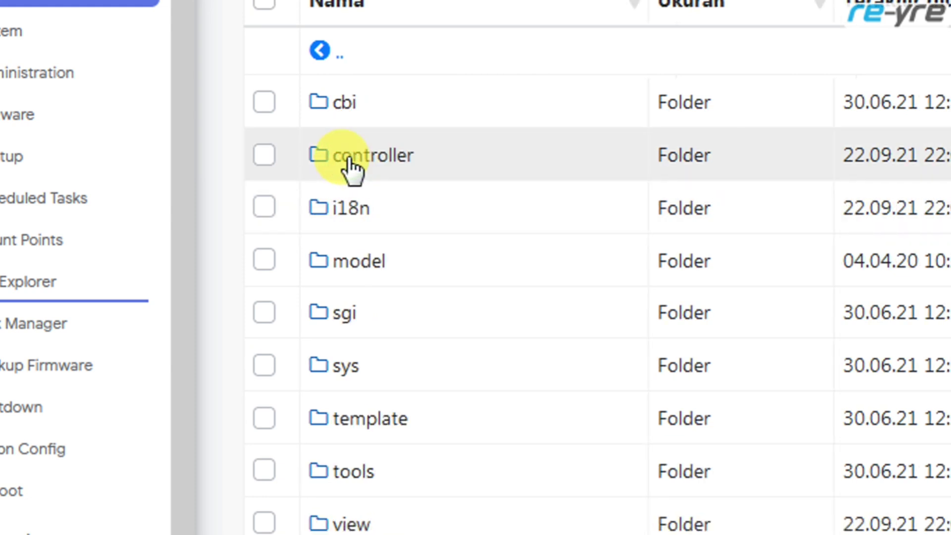
scroll(371, 276, down, 3)
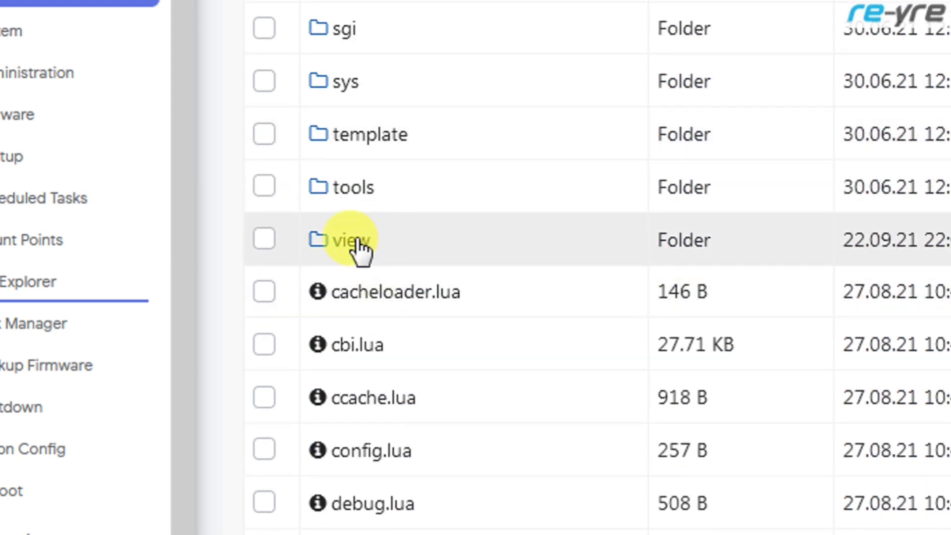
click(356, 240)
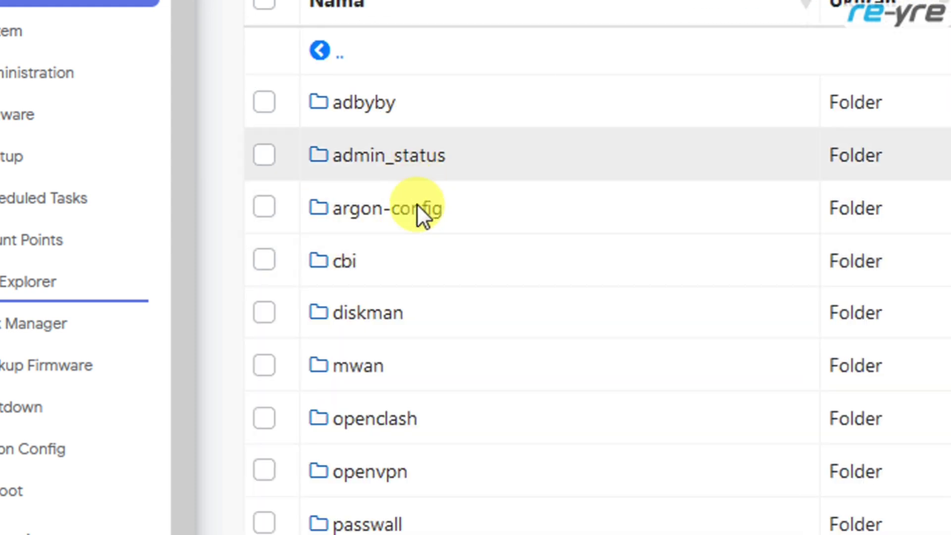
scroll(421, 220, down, 4)
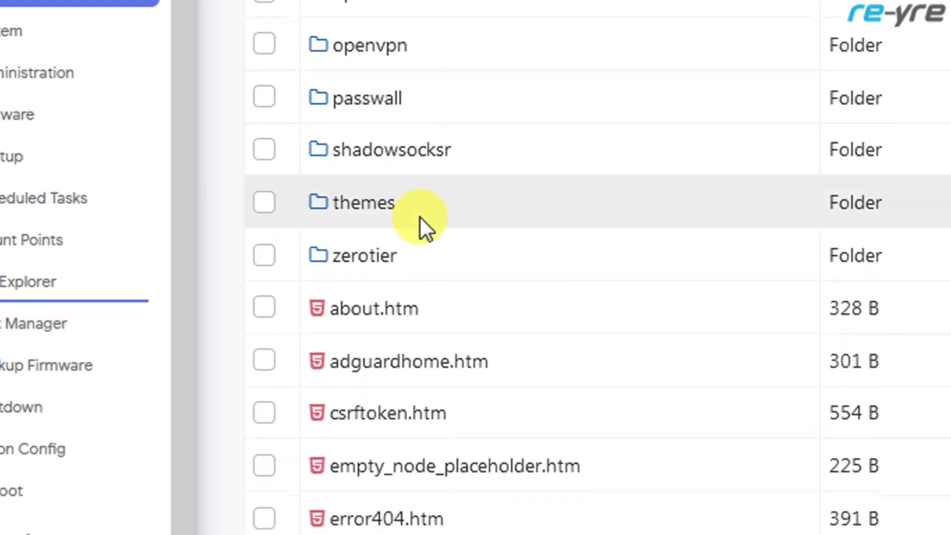
click(372, 211)
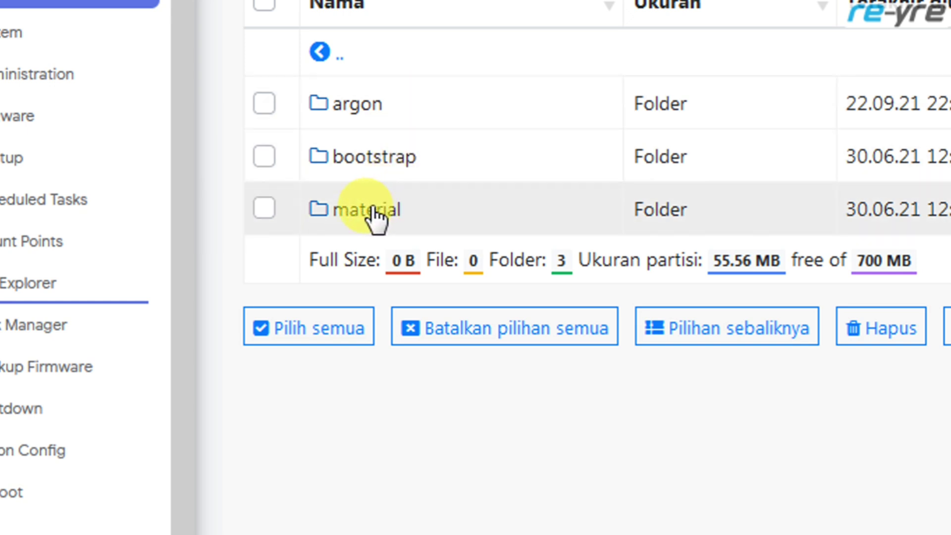
- Open footer.htm of the material theme and copy its two lines <div id="tempcpu"></div> and <div id="cpuusage"></div>
click(374, 212)
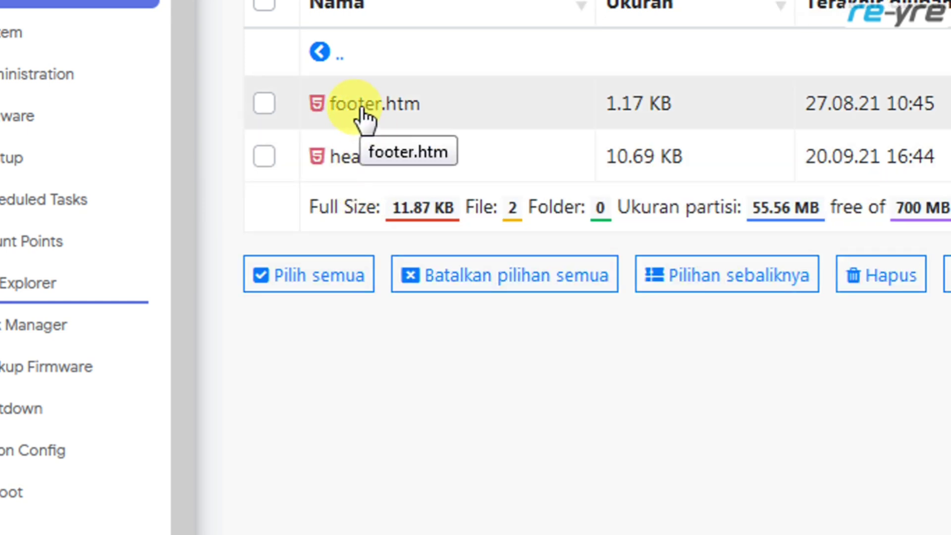
click(362, 115)
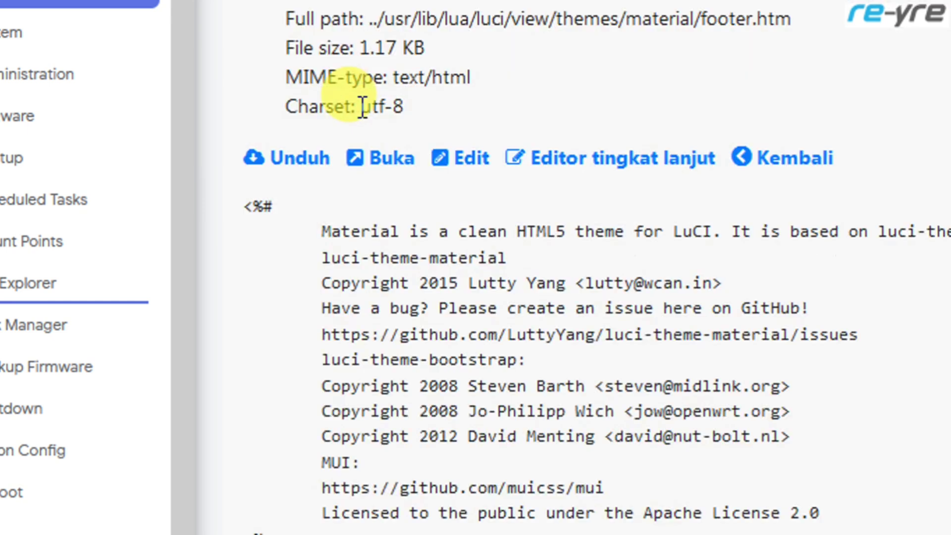
scroll(470, 169, down, 5)
scroll(469, 172, down, 1)
scroll(471, 173, down, 3)
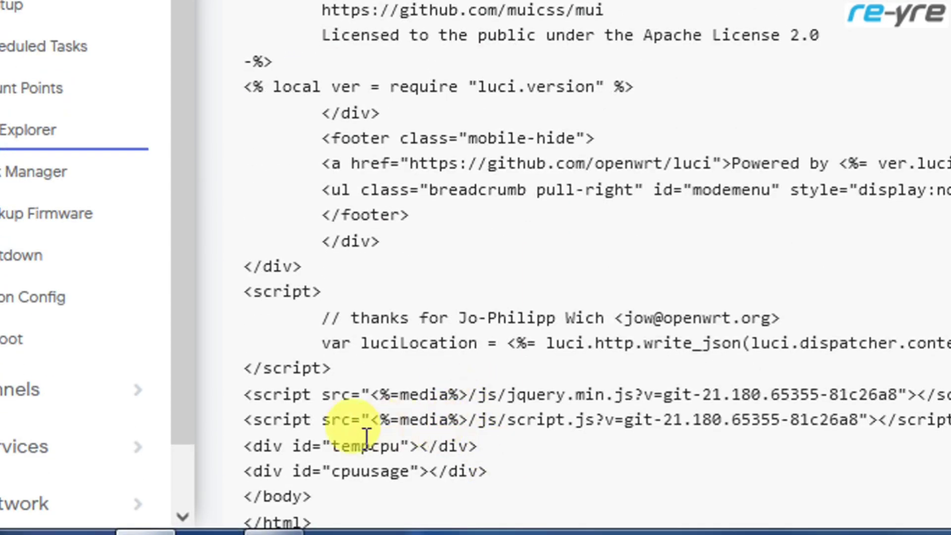
click(246, 447)
drag(257, 451, 492, 455)
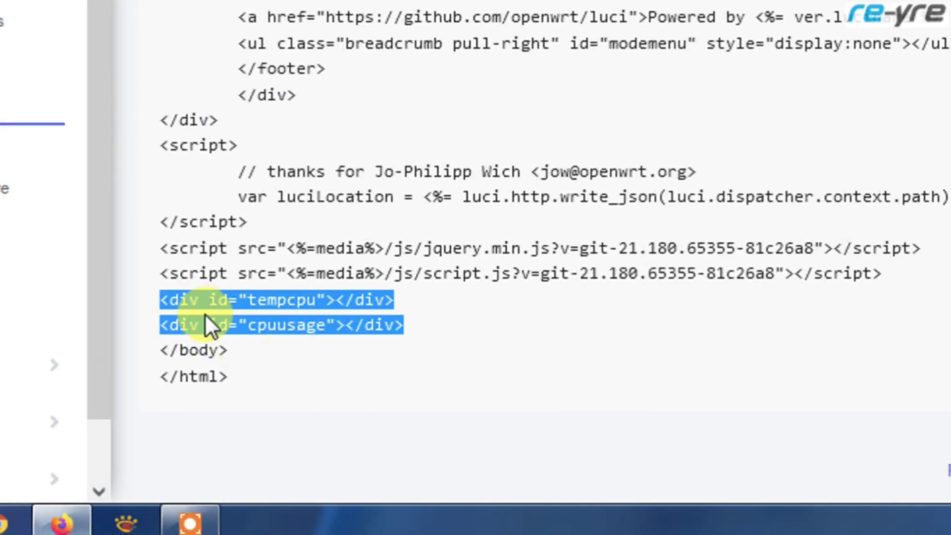
click(166, 302)
drag(166, 303, 404, 322)
right_click(388, 316)
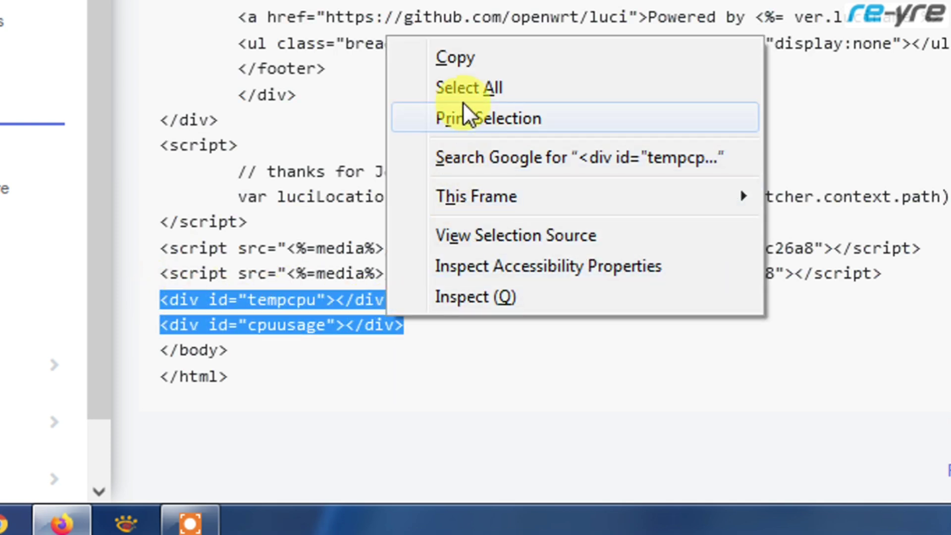
click(458, 59)
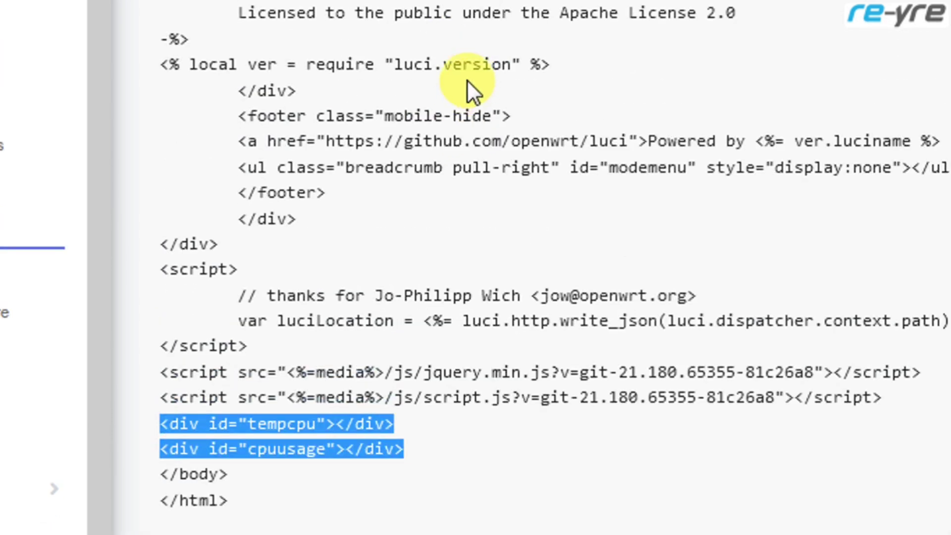
- Return to the themes folder and open footer.htm of the argon theme for editing
scroll(469, 85, up, 4)
scroll(431, 114, up, 4)
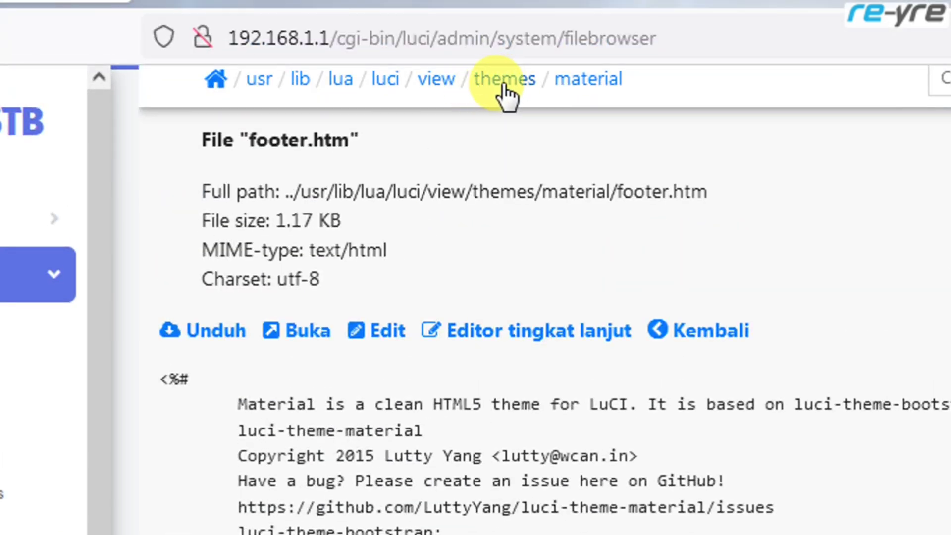
click(503, 85)
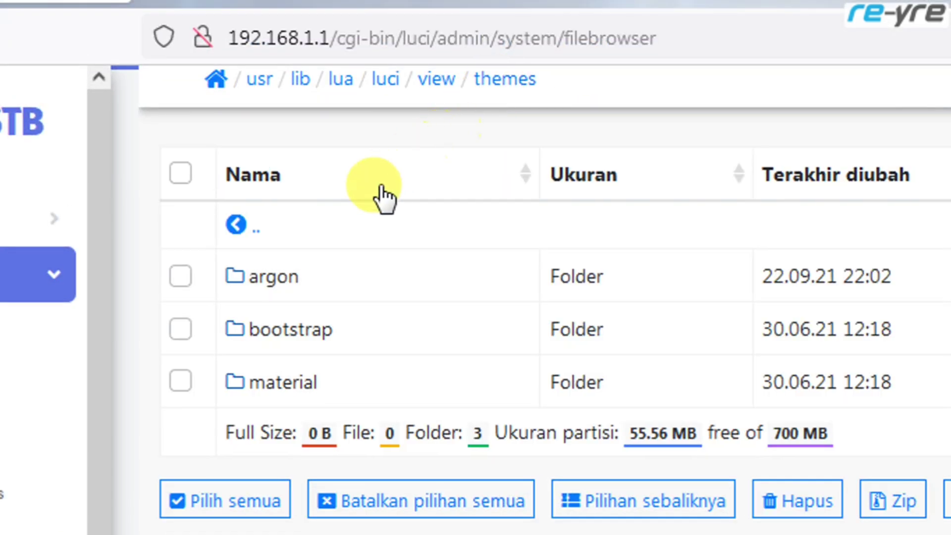
click(280, 281)
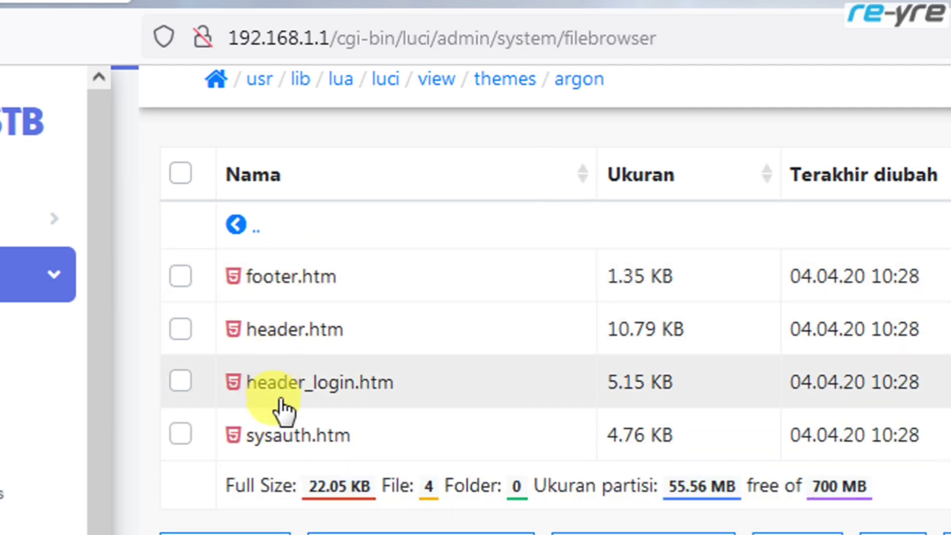
click(276, 288)
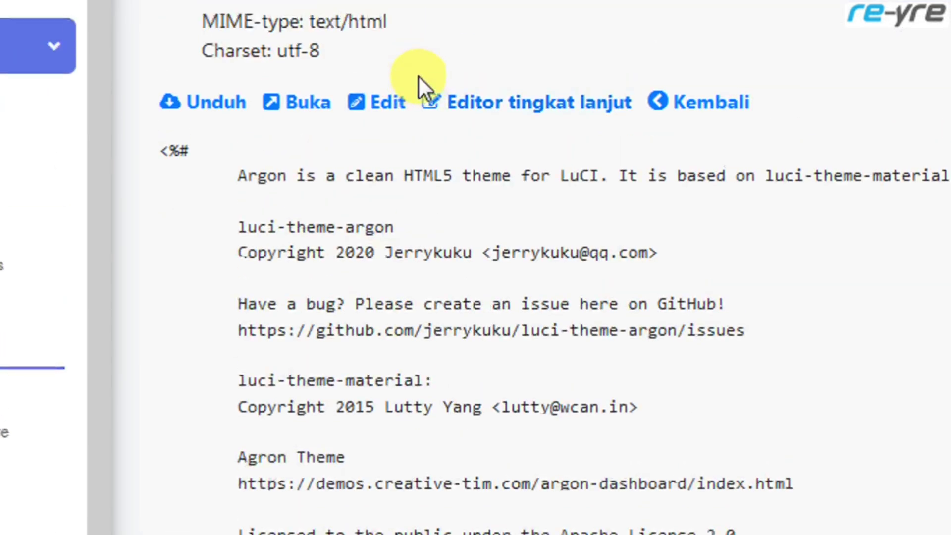
click(389, 109)
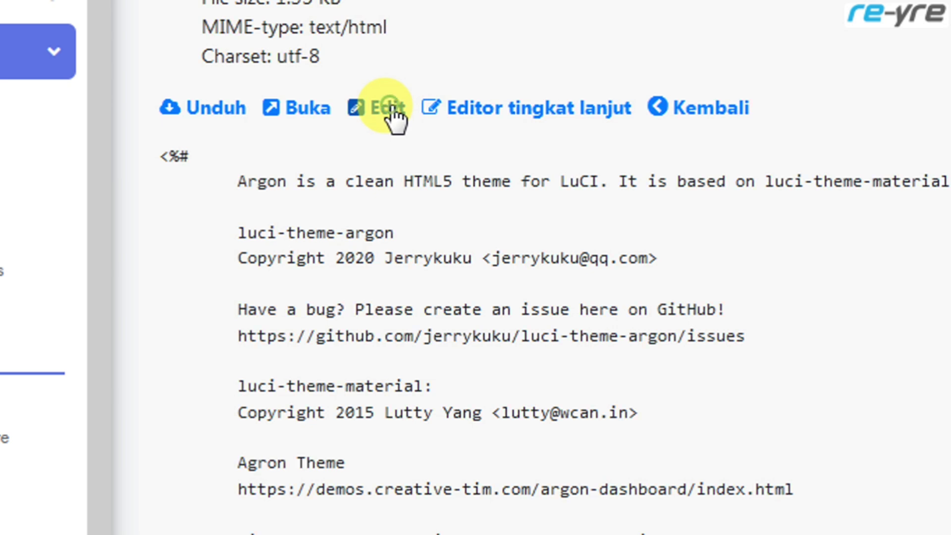
scroll(456, 446, down, 10)
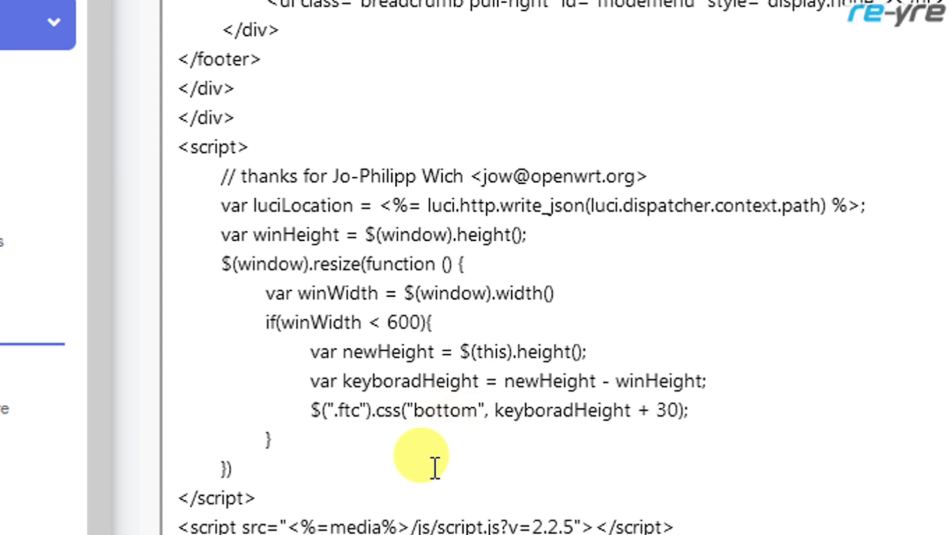
- Paste the copied tempcpu and cpuusage div lines below the script.js line, just above </body>, in the argon theme's footer.htm
drag(183, 412, 258, 414)
click(265, 415)
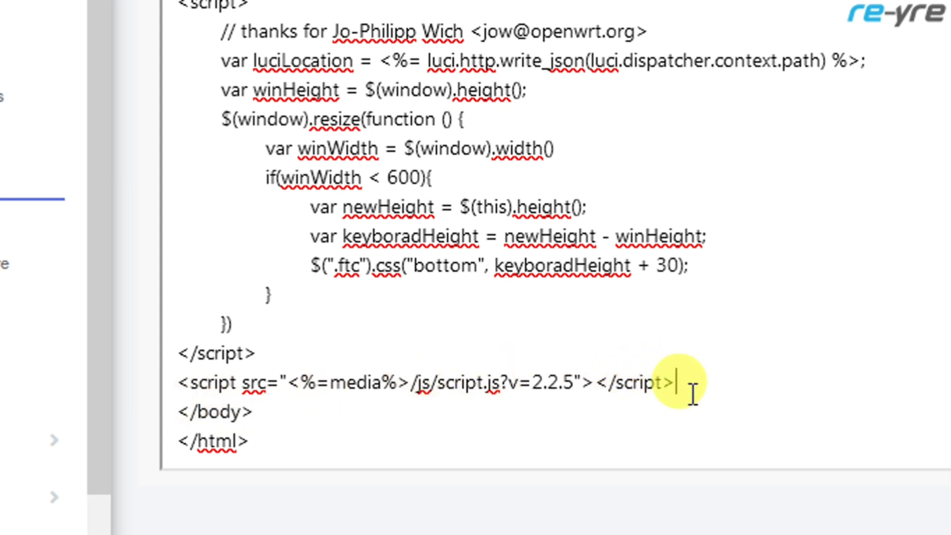
key(Return)
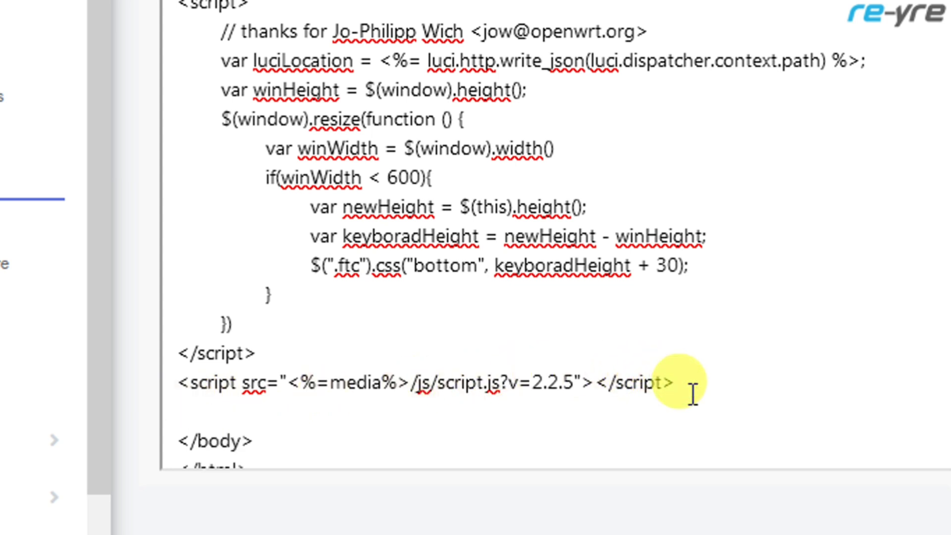
right_click(203, 410)
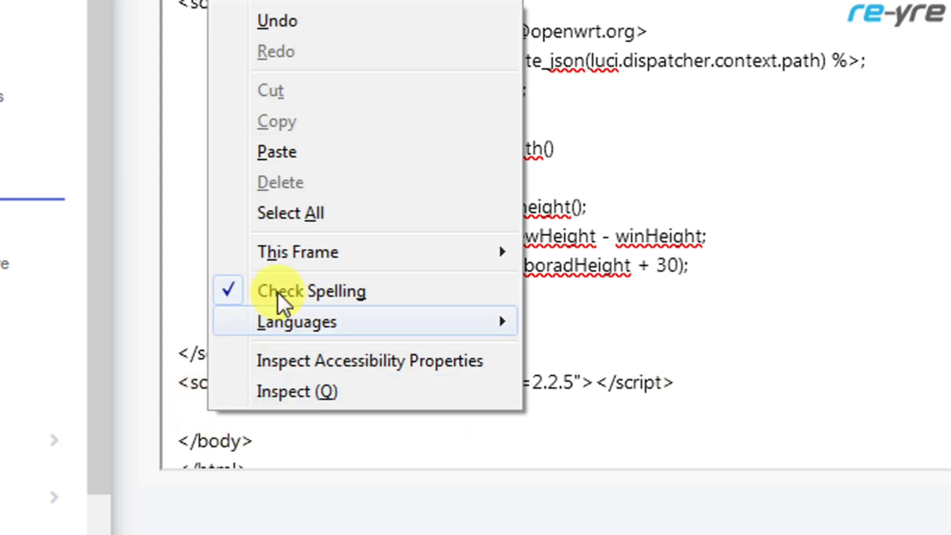
click(280, 154)
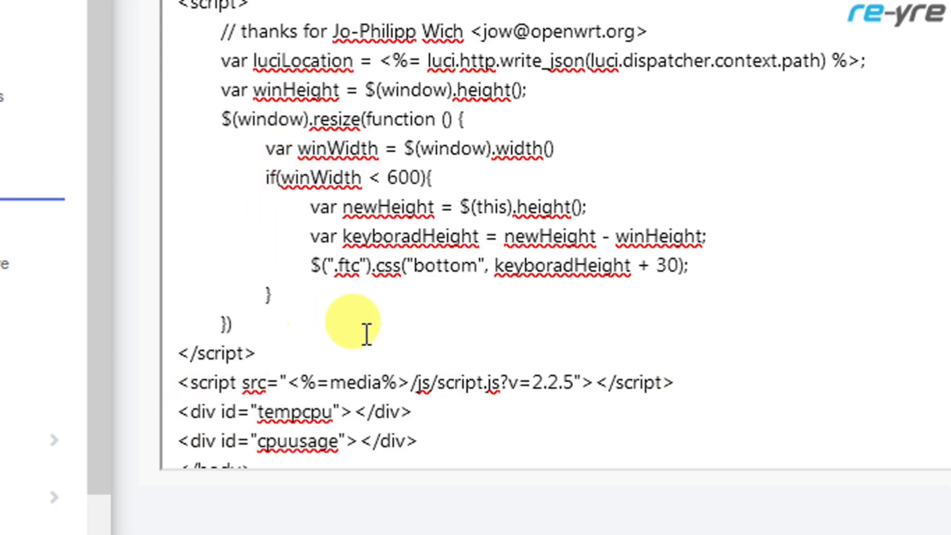
scroll(367, 333, down, 1)
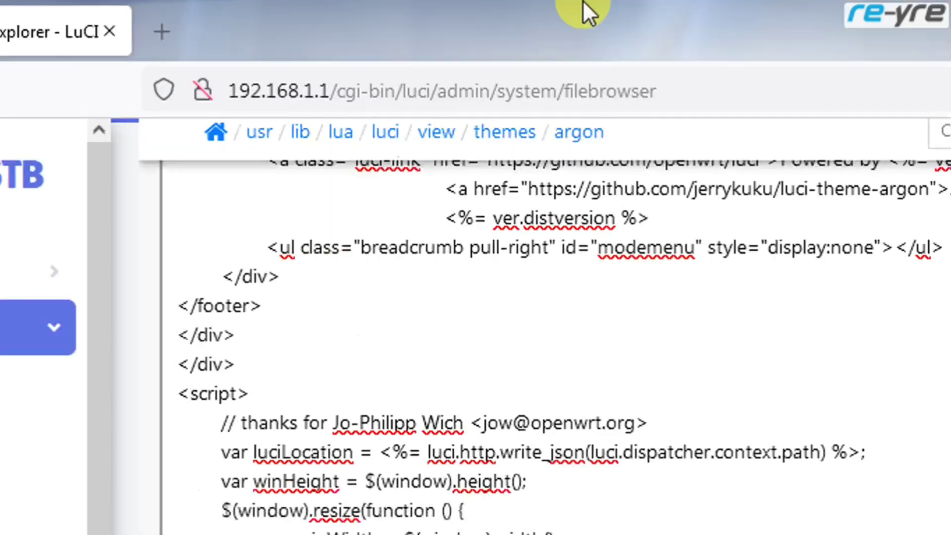
scroll(489, 195, up, 10)
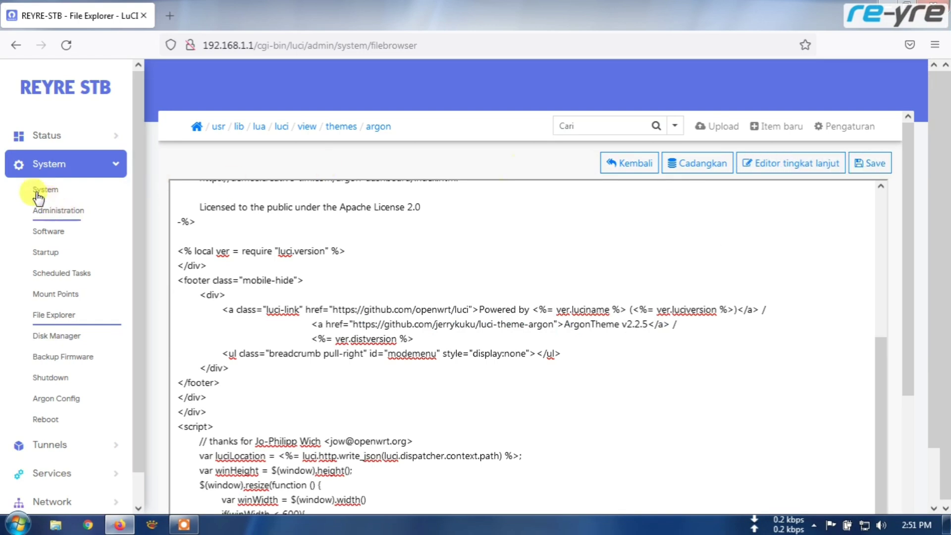
- Open the Status Overview page and examine its sections from System down to MWAN Interfaces for the earlier error
click(49, 137)
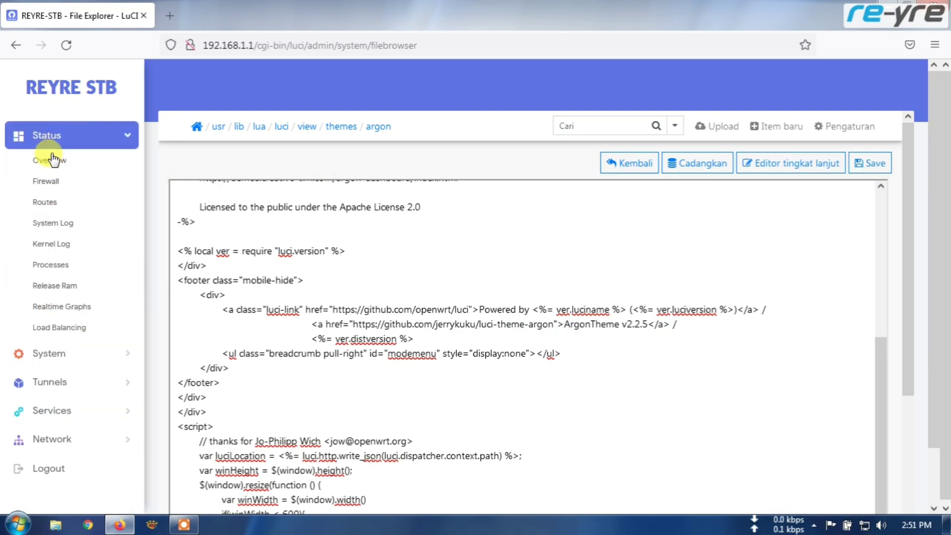
click(50, 164)
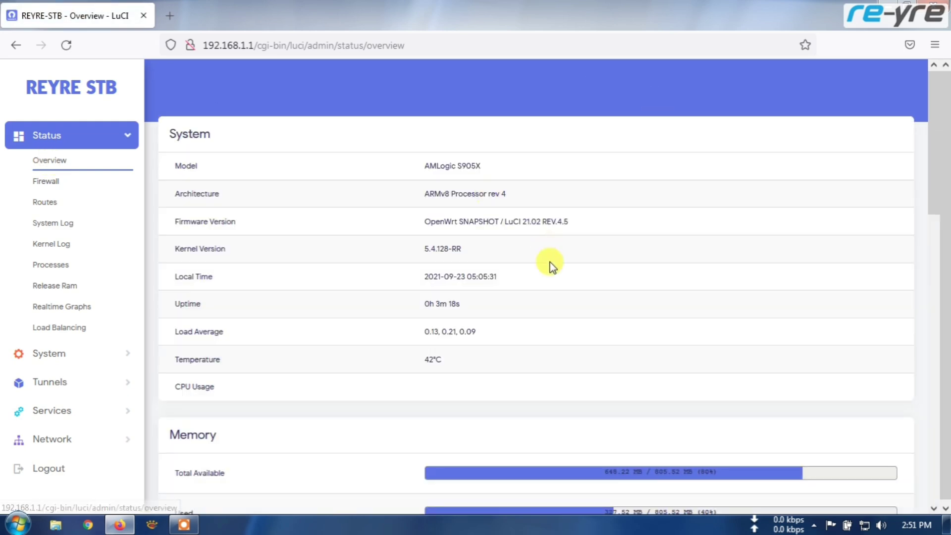
scroll(560, 273, down, 12)
scroll(575, 278, up, 12)
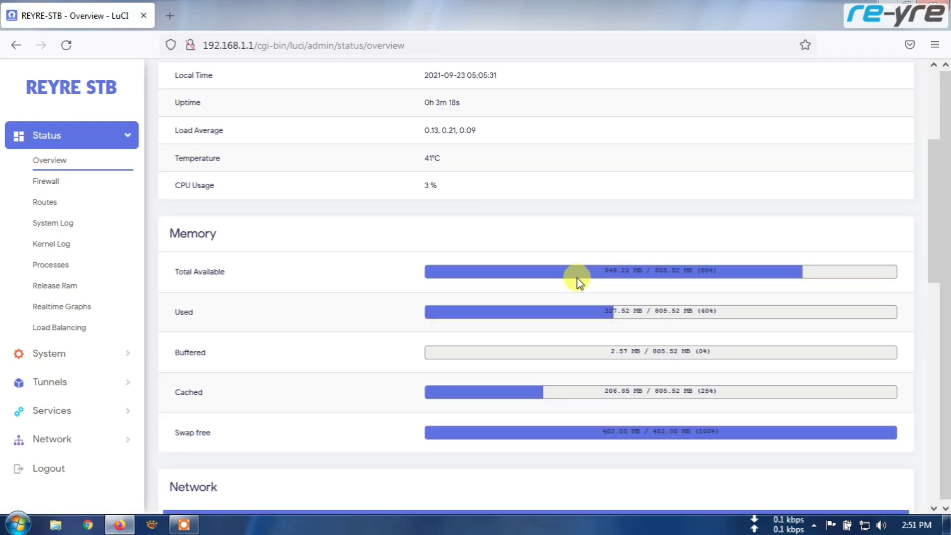
scroll(533, 193, down, 12)
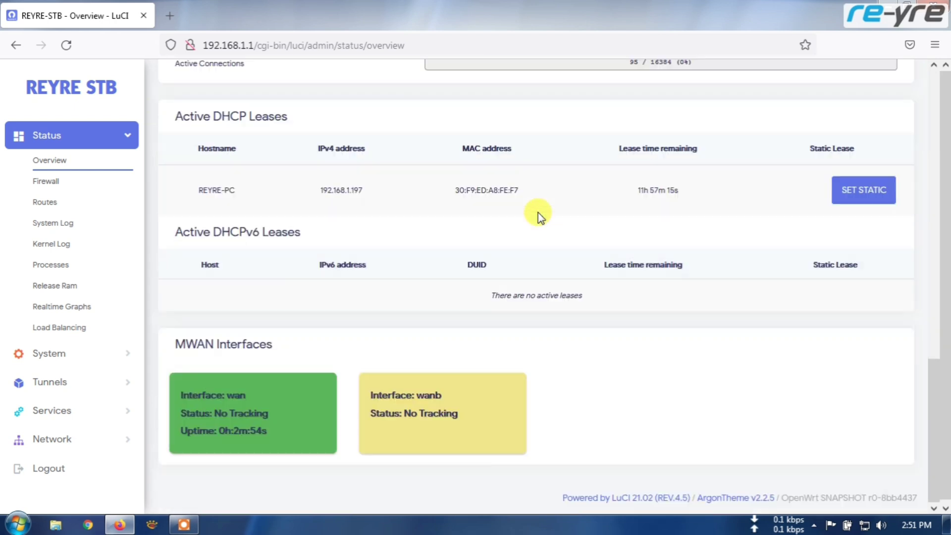
scroll(537, 217, up, 11)
scroll(534, 219, up, 1)
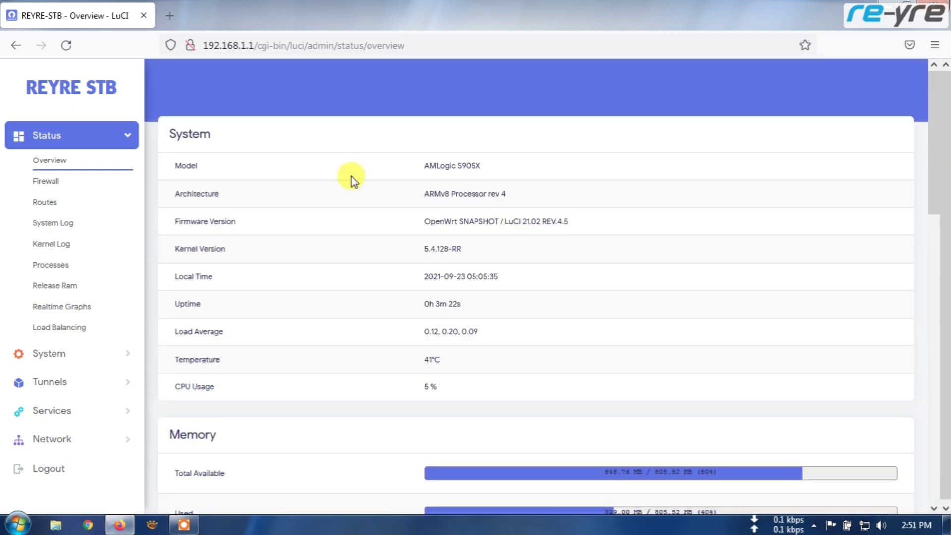
- Set the theme mode in Argon Config to Force Dark and save the changes
click(127, 355)
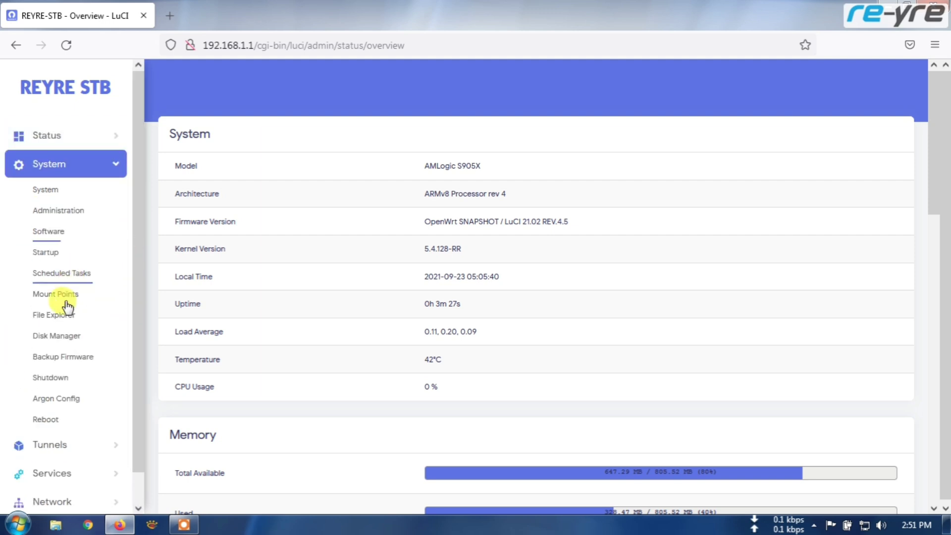
click(59, 401)
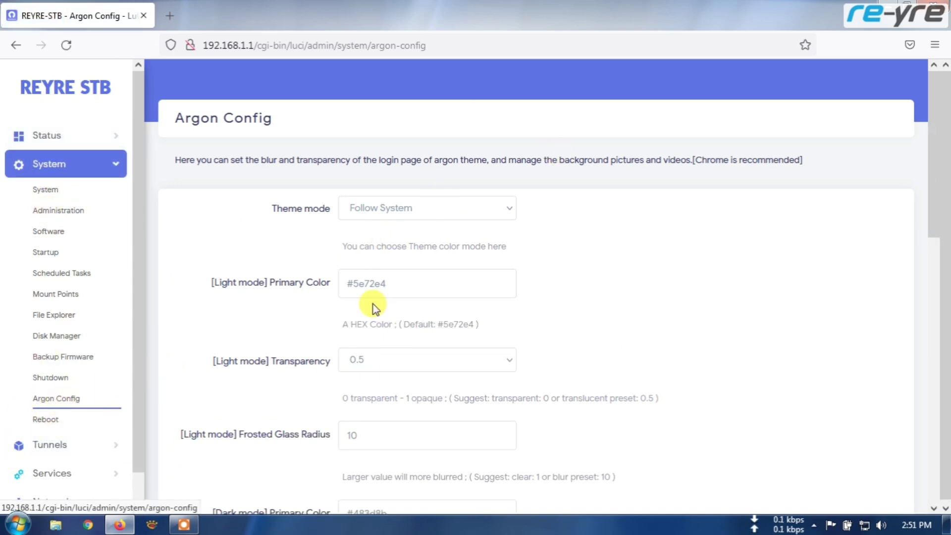
click(490, 212)
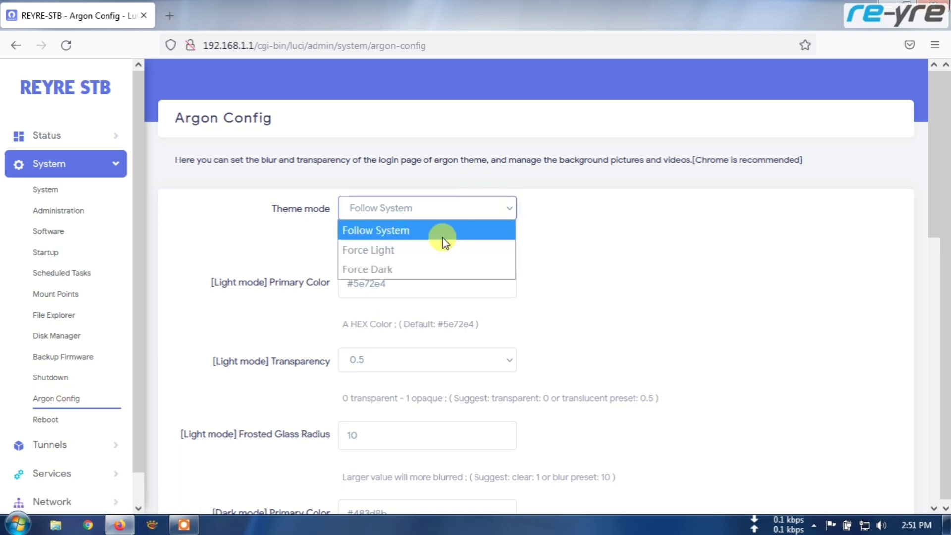
click(397, 268)
scroll(616, 276, down, 10)
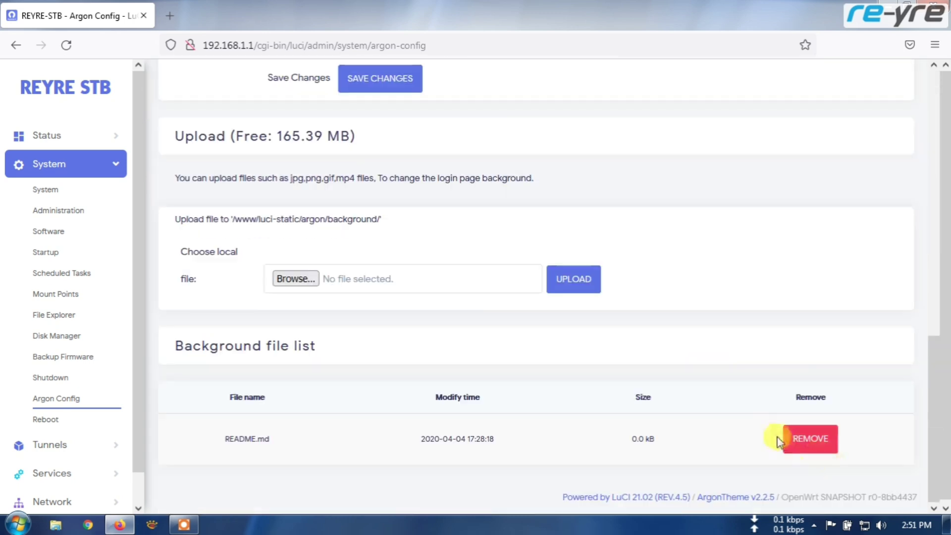
scroll(545, 297, up, 5)
click(382, 292)
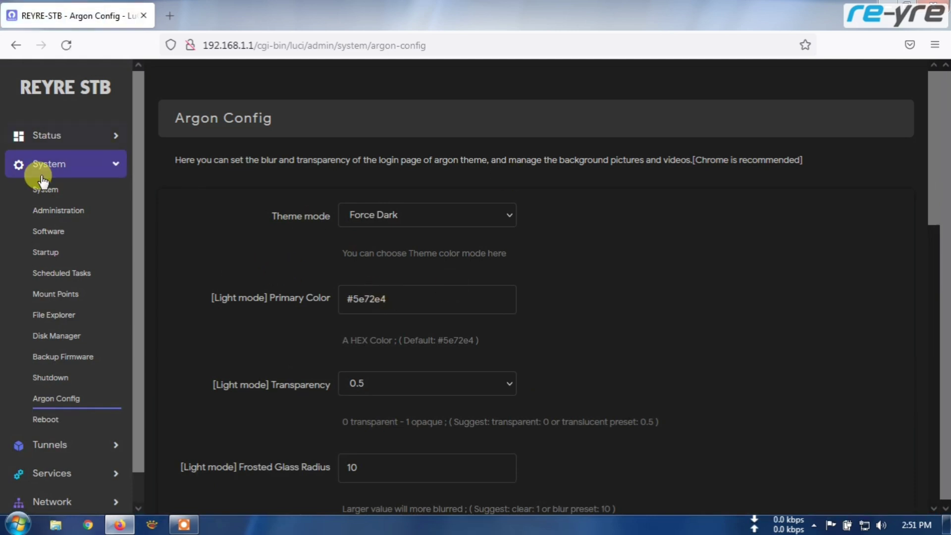
- Open the router's File Explorer and go into the root folder
click(43, 194)
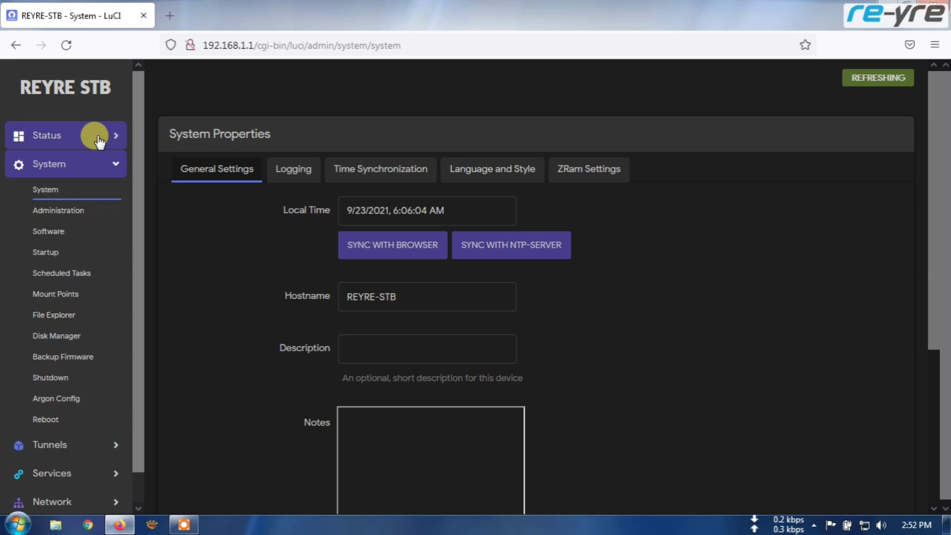
scroll(97, 292, down, 1)
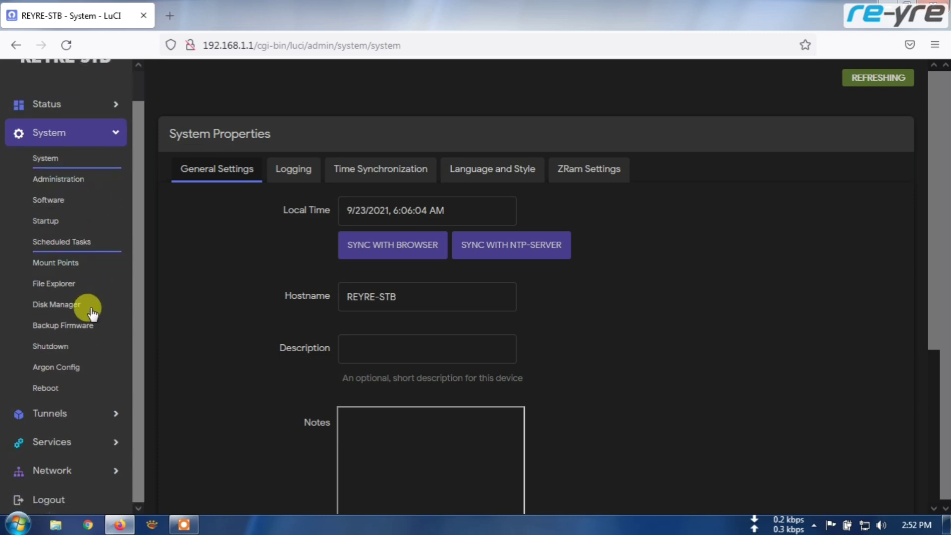
click(60, 288)
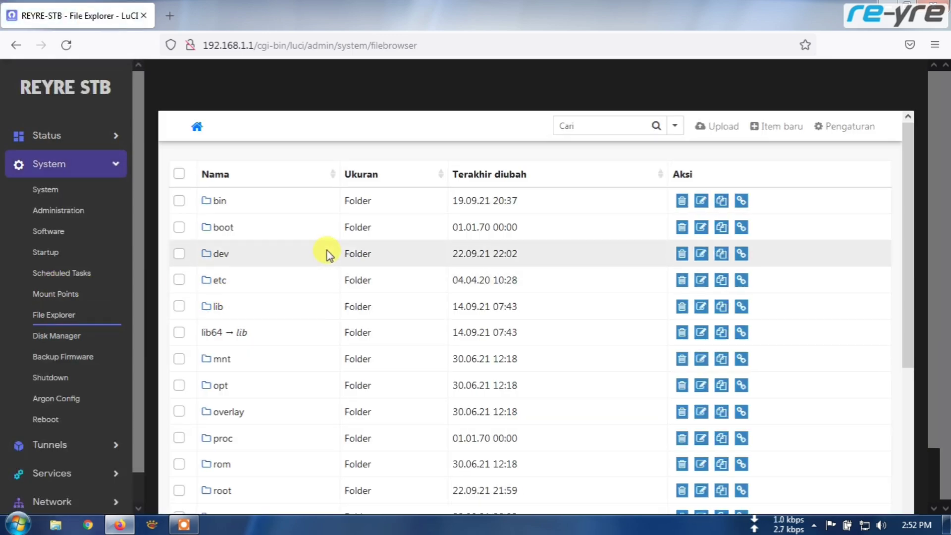
scroll(460, 218, down, 5)
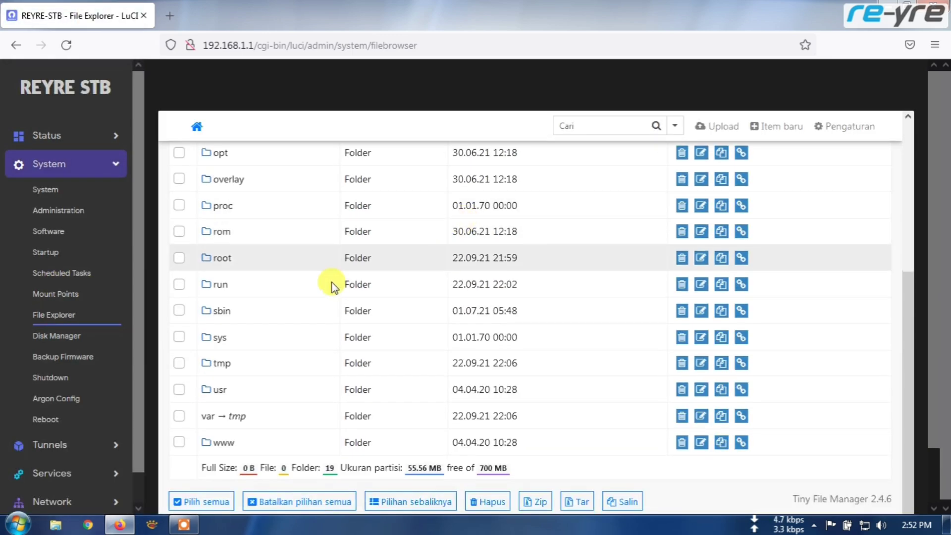
click(221, 258)
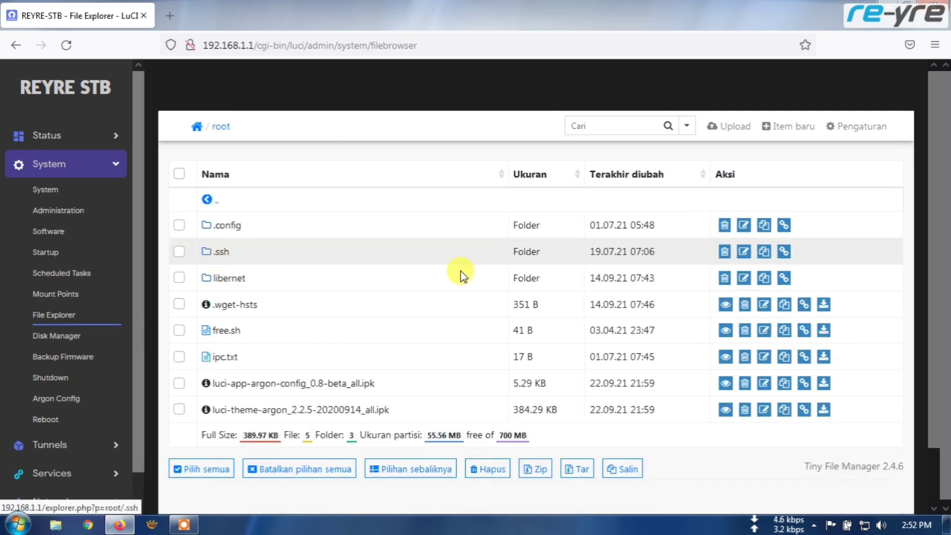
- Upload luci-theme-opentomato_git-21.021.10476-8f8e921_all.ipk from Downloads/Luci into the root folder and return to its file list
click(736, 130)
click(527, 295)
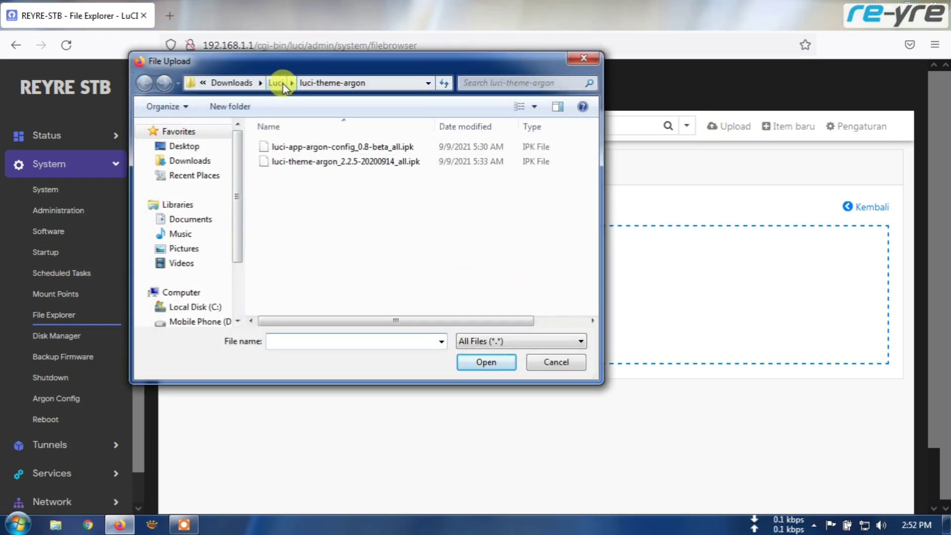
click(239, 86)
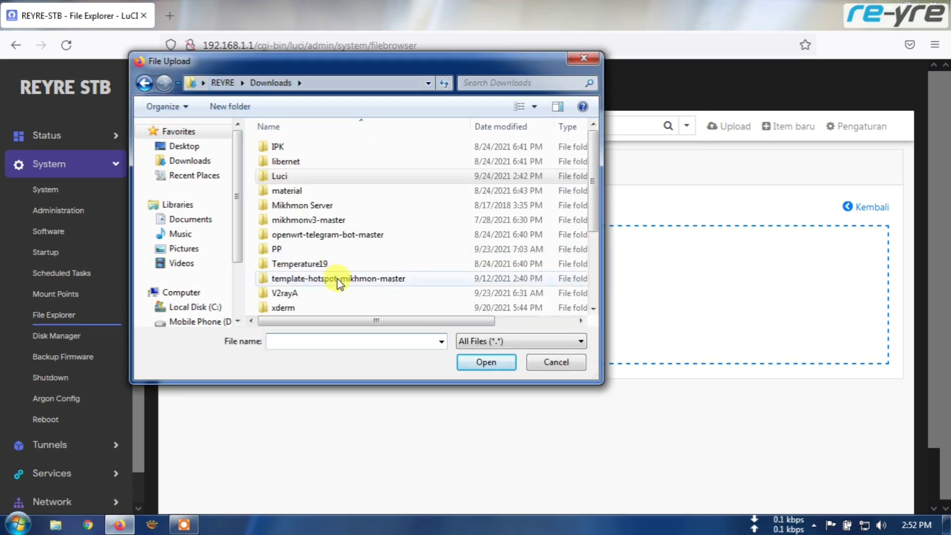
click(415, 282)
scroll(414, 282, down, 3)
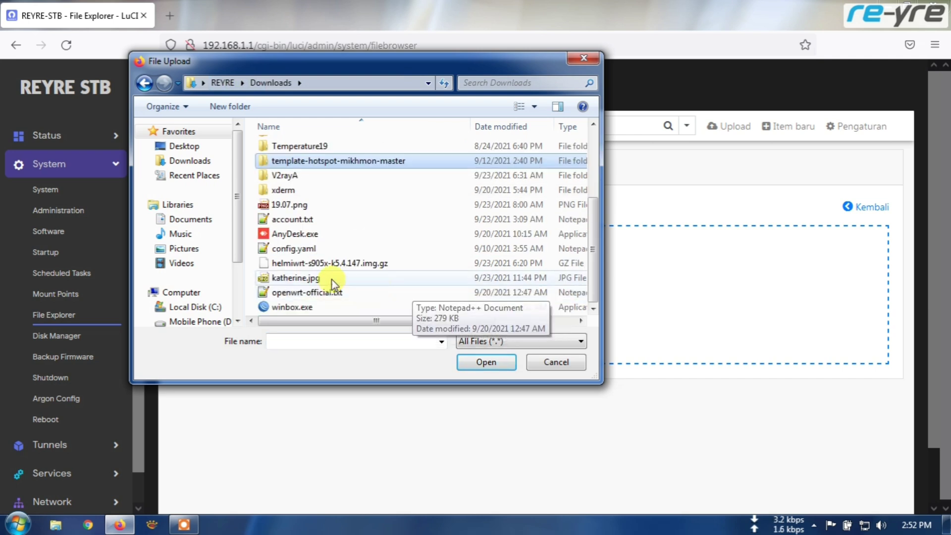
scroll(418, 258, up, 3)
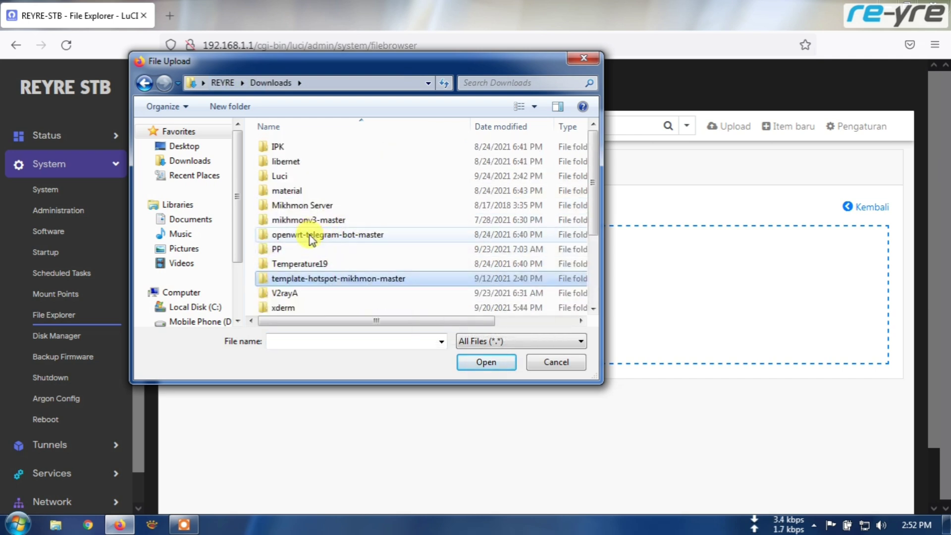
double_click(279, 177)
scroll(386, 269, down, 1)
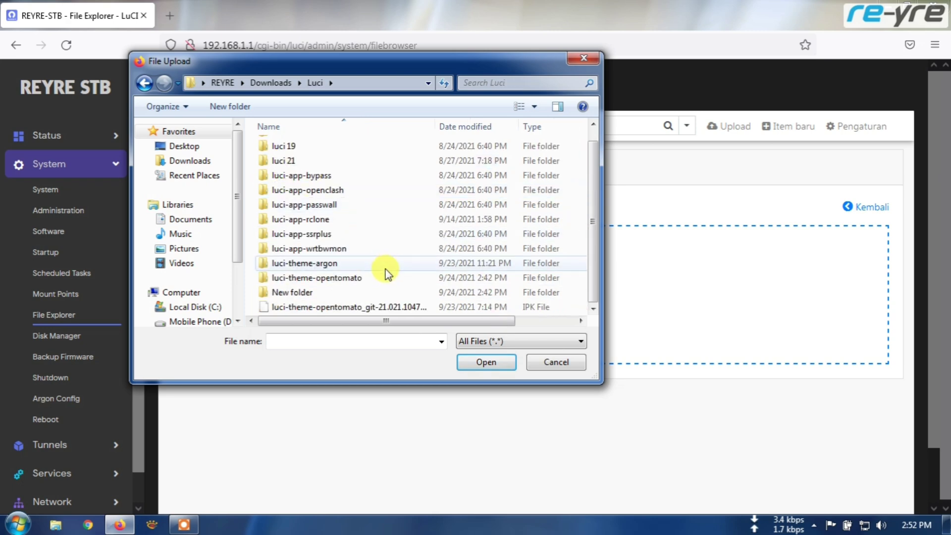
click(317, 307)
click(505, 364)
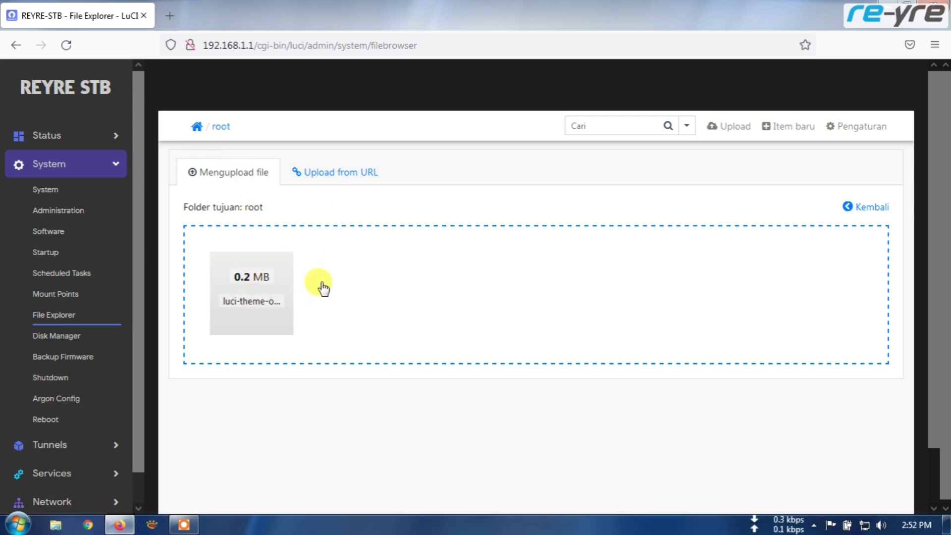
click(218, 126)
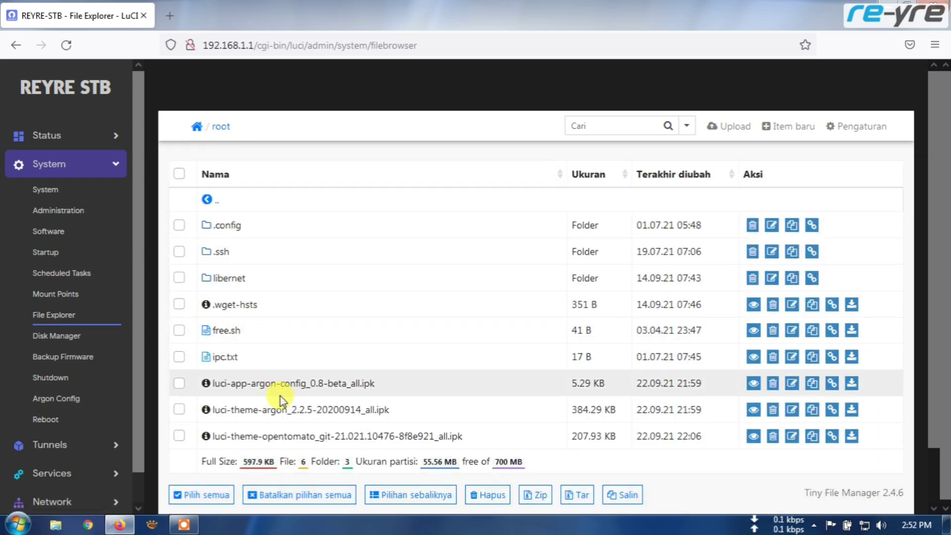
- Delete luci-app-argon-config_0.8-beta_all.ipk and luci-theme-argon_2.2.5-20200914_all.ipk from the root folder
scroll(236, 357, down, 2)
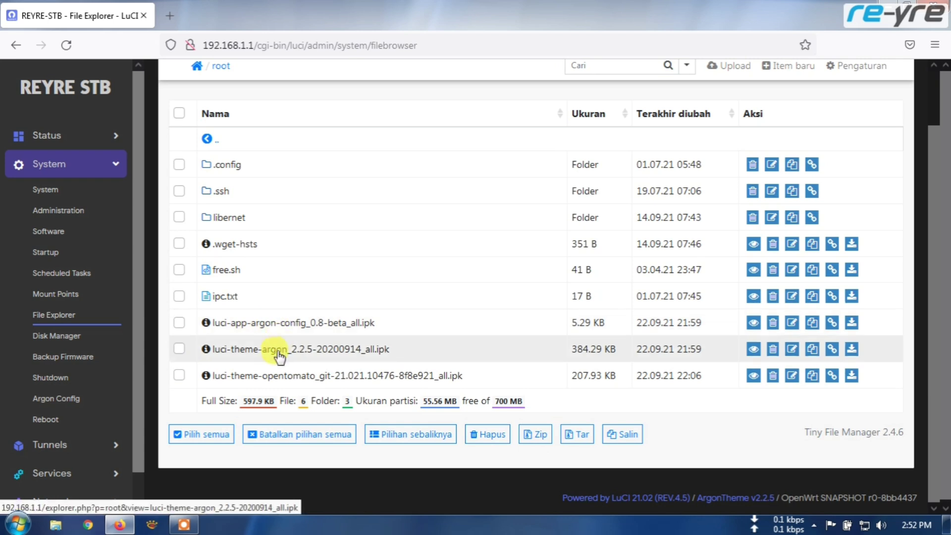
click(179, 349)
click(178, 323)
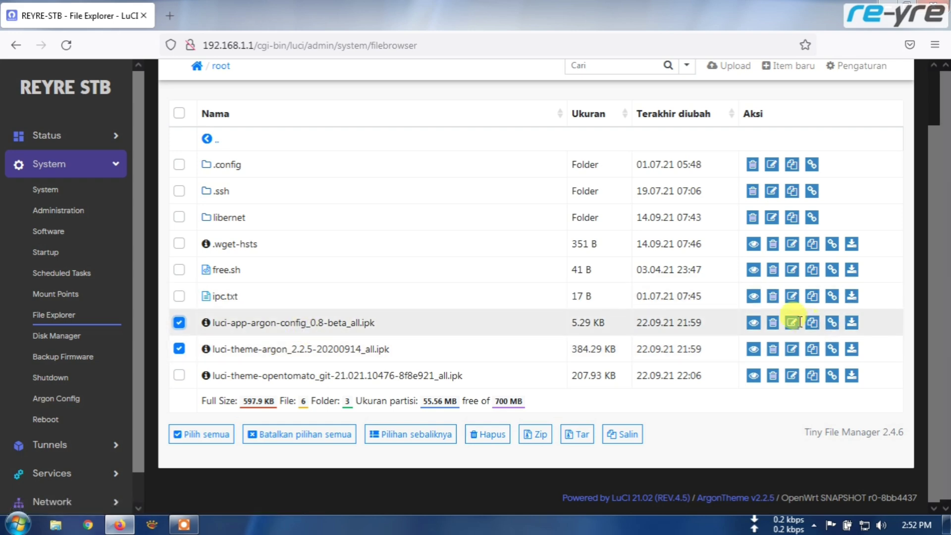
click(773, 322)
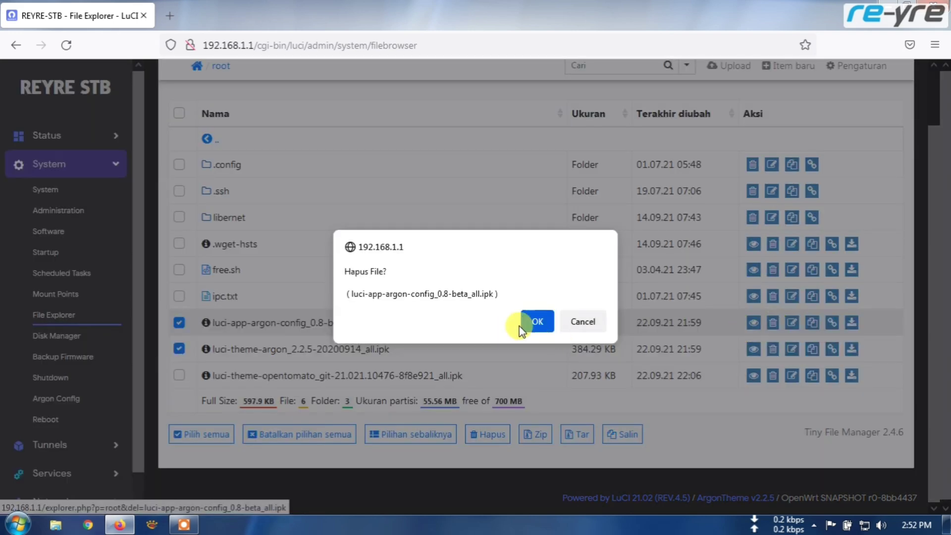
click(538, 323)
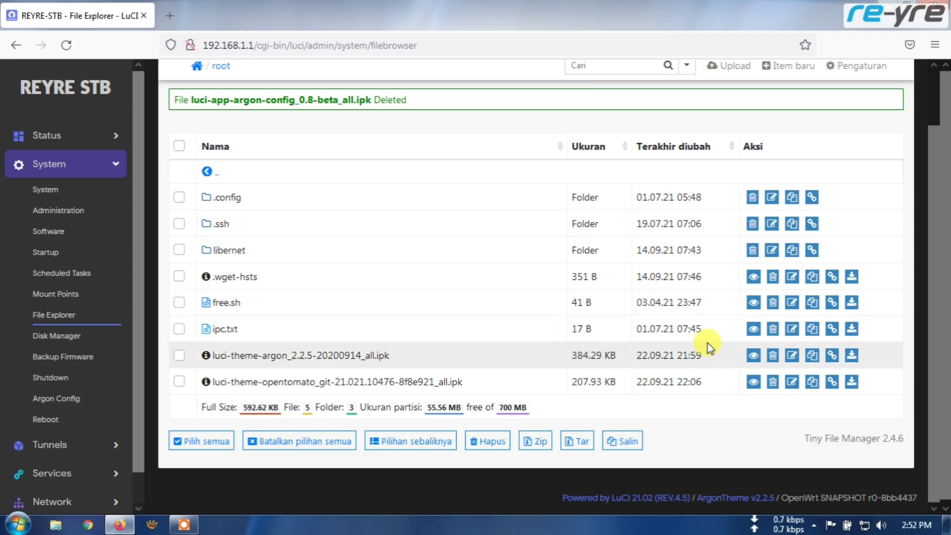
click(773, 356)
click(529, 327)
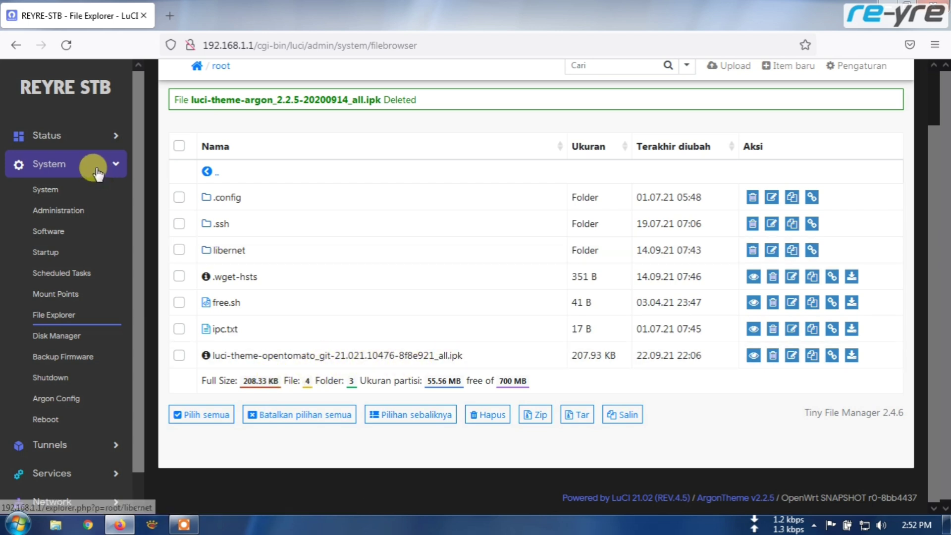
- Open the router's Terminal service page and bring its shell prompt into focus
scroll(73, 321, down, 1)
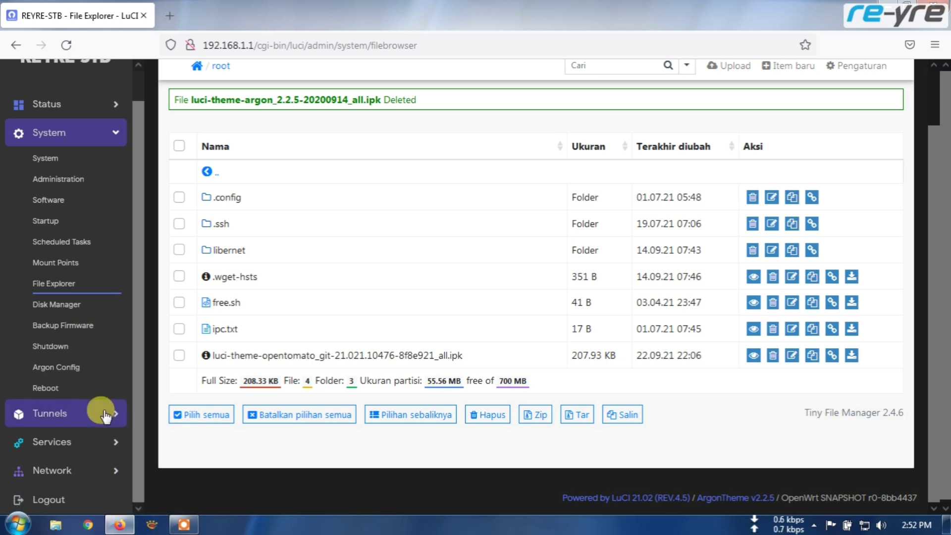
click(101, 444)
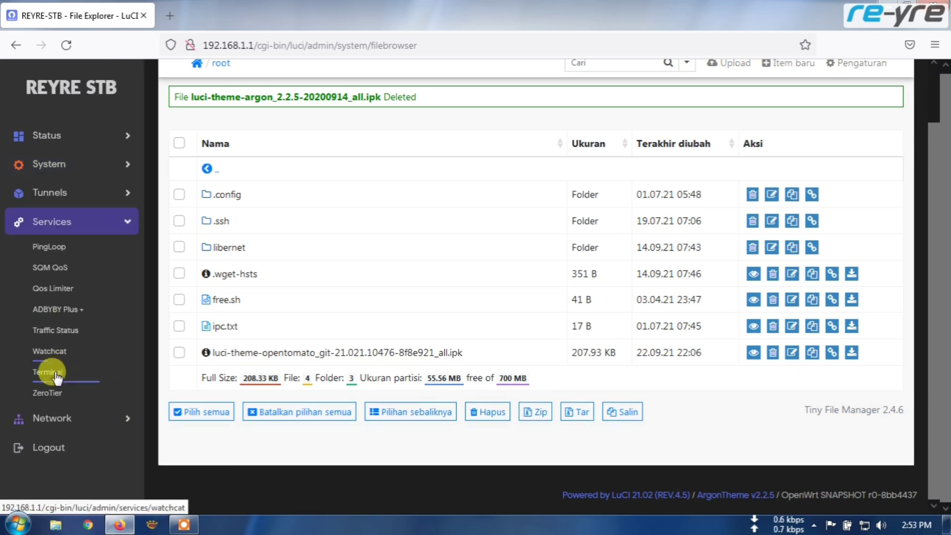
click(51, 374)
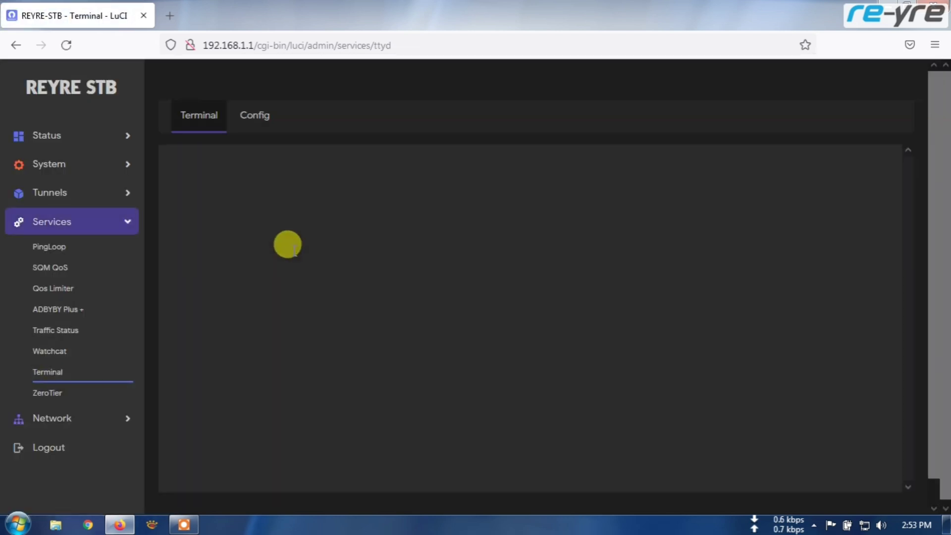
drag(268, 320, 290, 313)
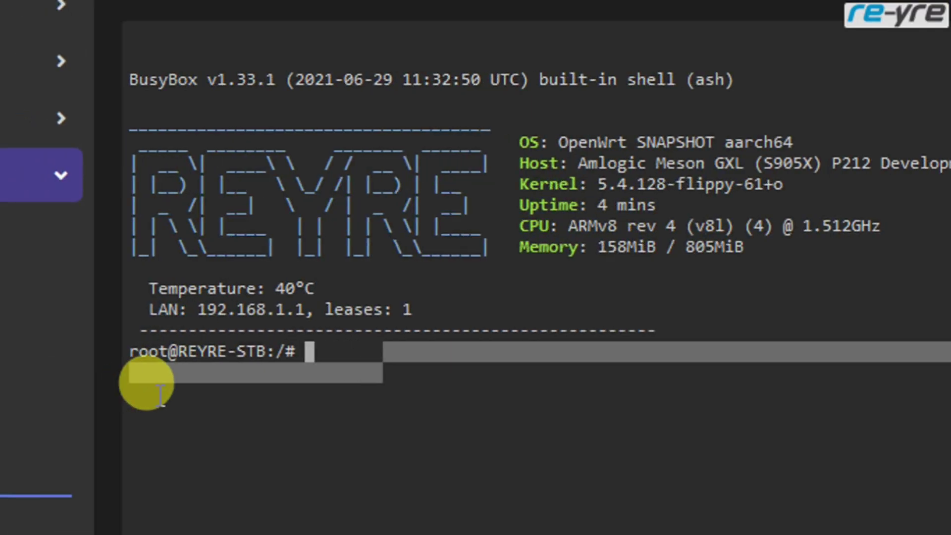
- Change to the root user's home directory with cd and list its files with ls
text(cd)
key(Return)
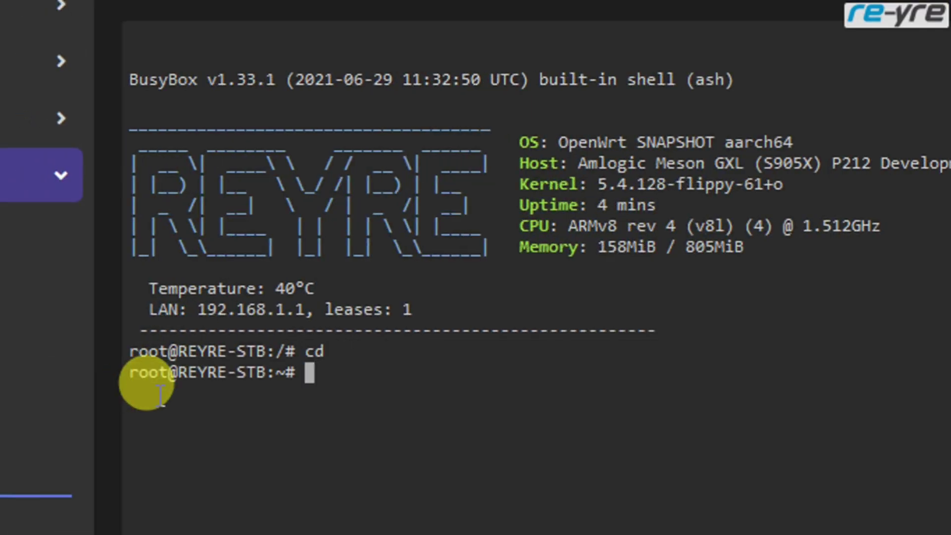
text(ls)
key(Return)
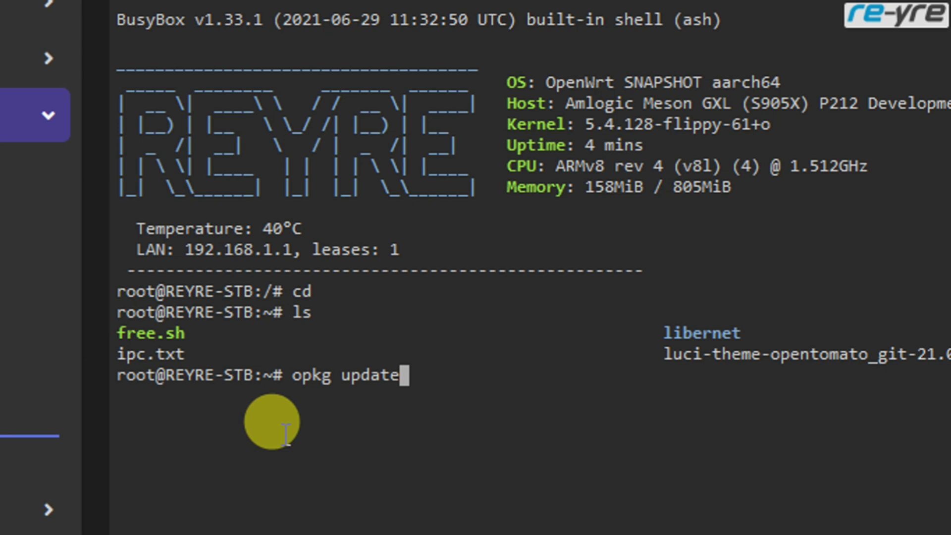
- Refresh the package lists with opkg update and install the uploaded OpenTomato theme package with opkg install *.ipk
key(Return)
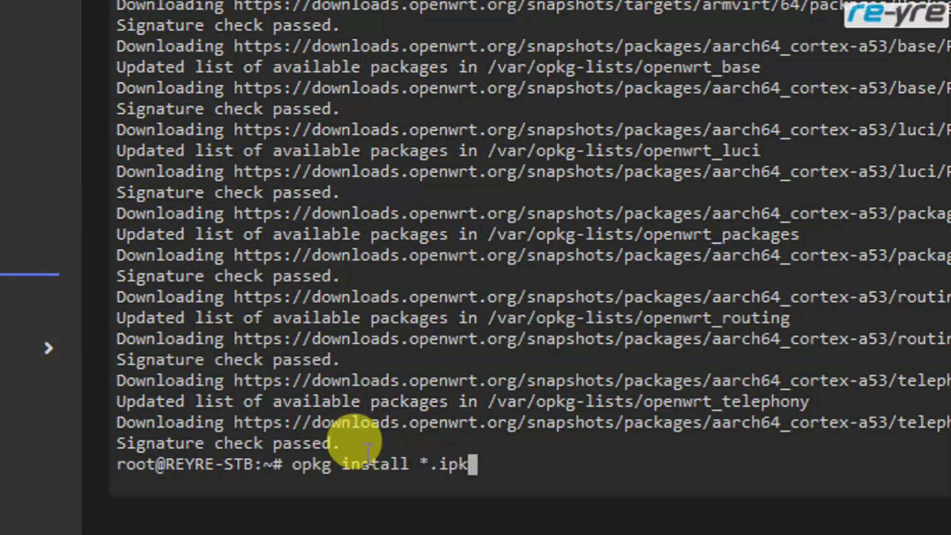
key(Return)
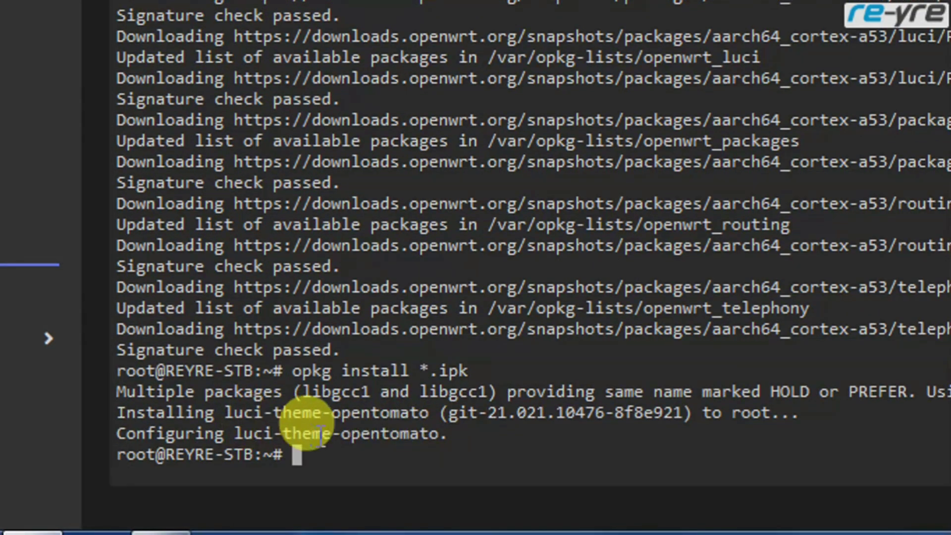
drag(449, 436, 337, 437)
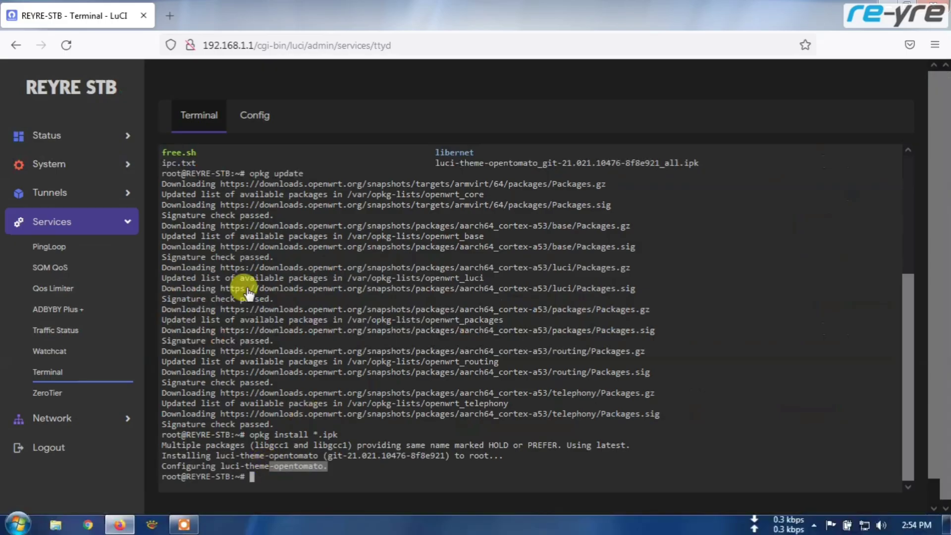
- In the system's Language and Style settings, choose OpenTomato as the design, then save and apply
click(79, 167)
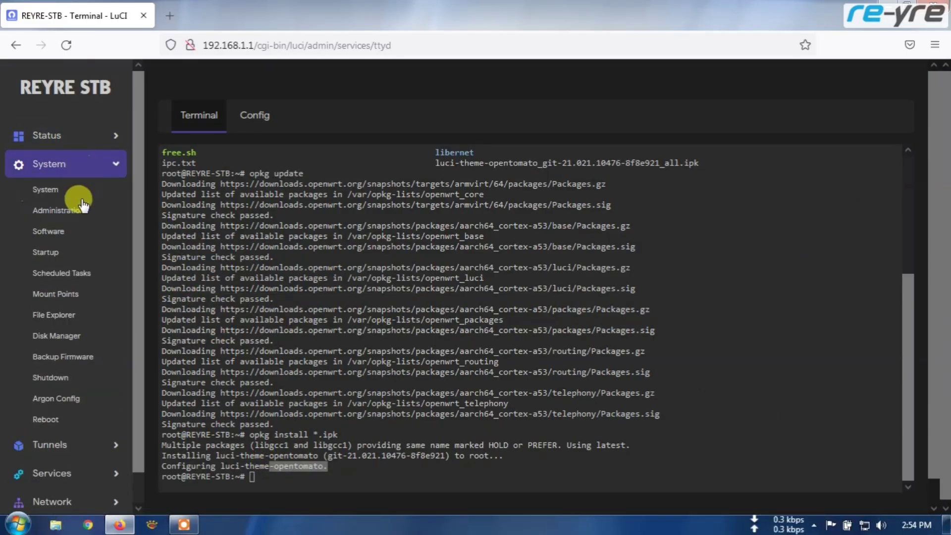
click(45, 189)
click(499, 315)
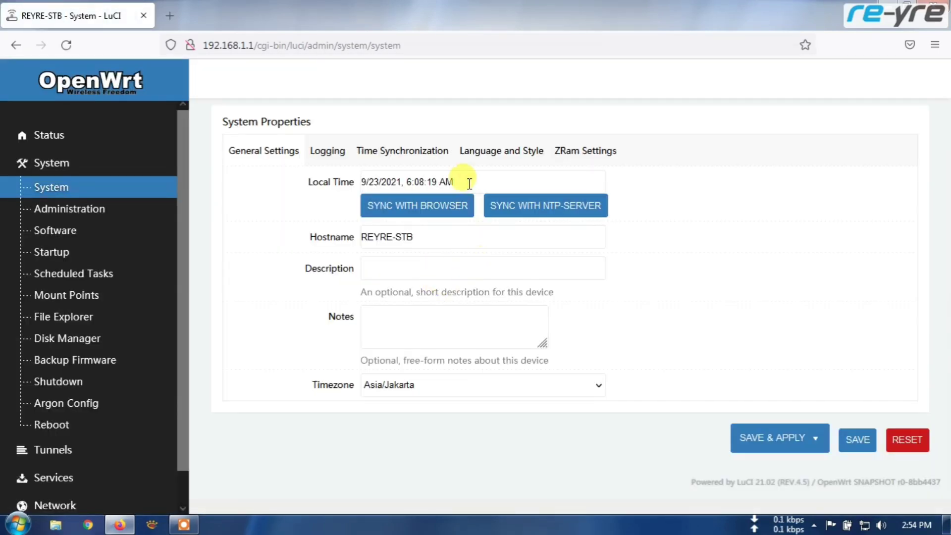
click(500, 152)
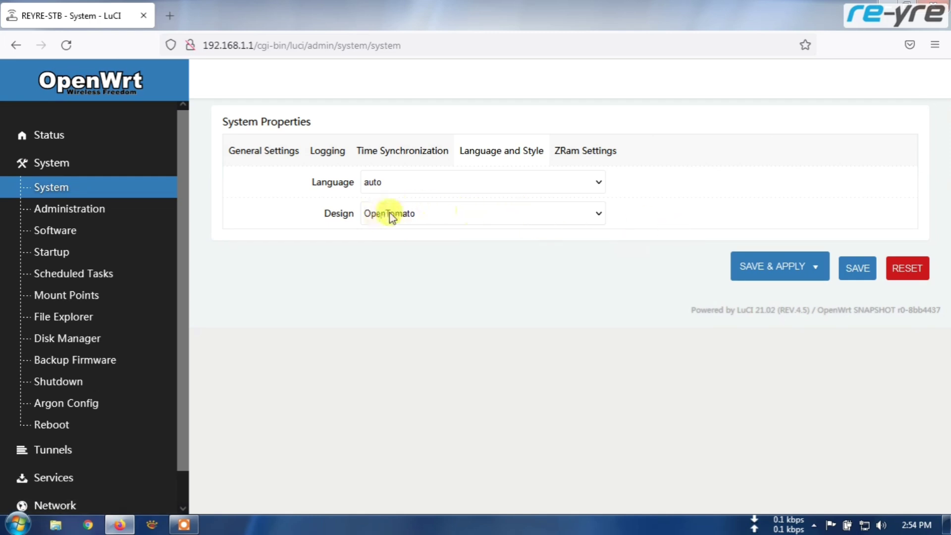
click(431, 207)
click(403, 284)
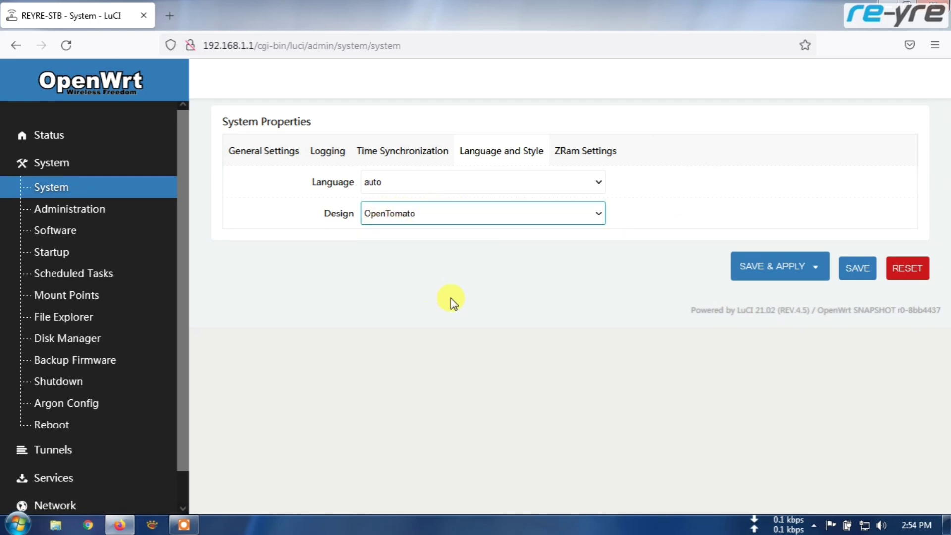
click(756, 269)
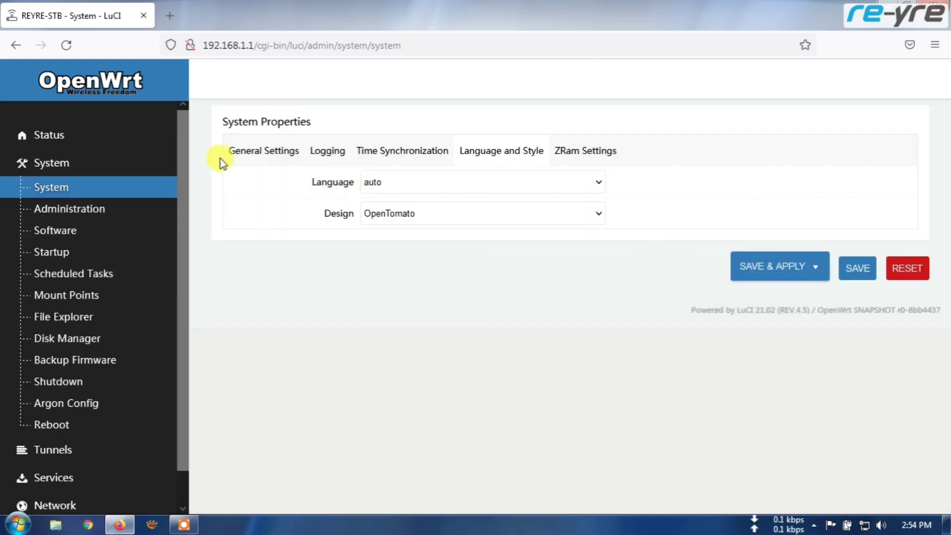
- Open the Status Overview page and examine whether it loads correctly under the OpenTomato theme
click(58, 137)
click(60, 159)
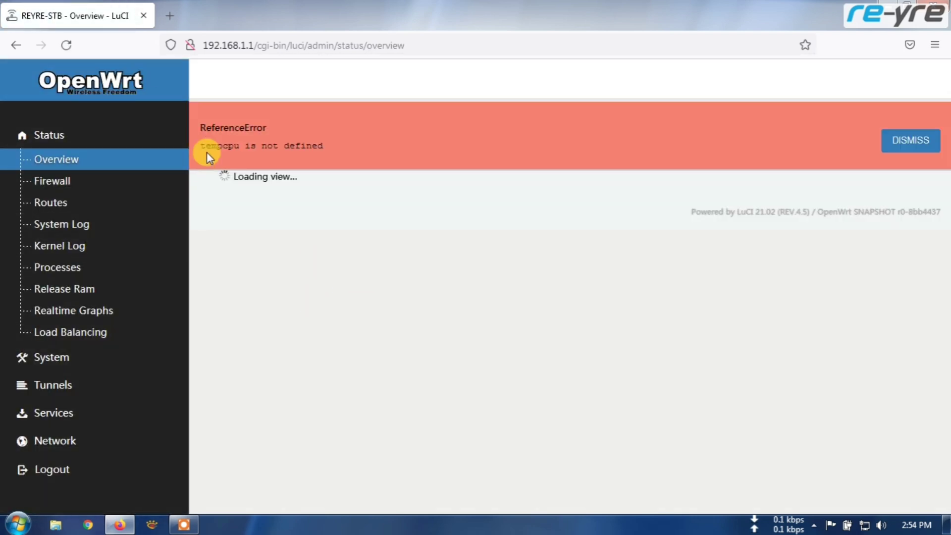
drag(204, 146, 343, 151)
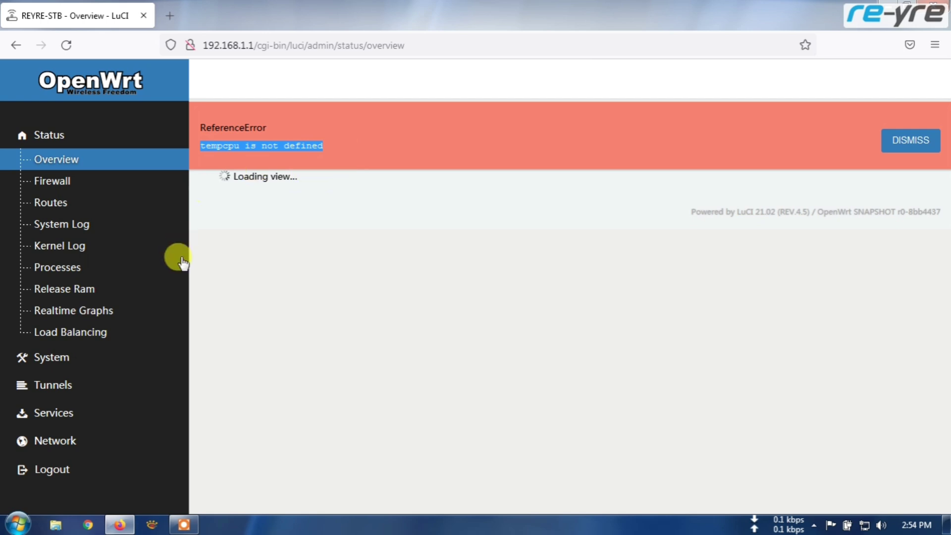
- Open the router's File Explorer and go into the usr folder
click(58, 356)
scroll(92, 342, down, 4)
click(62, 298)
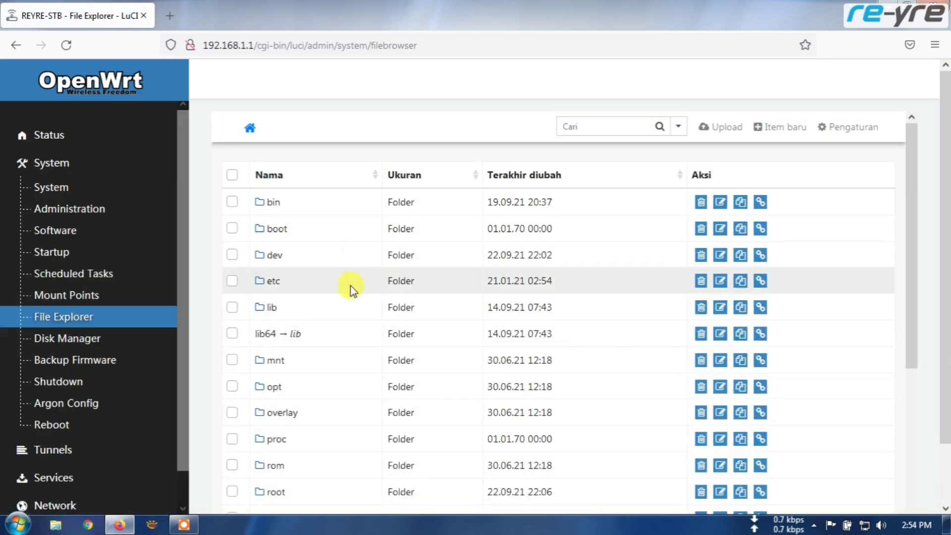
scroll(350, 286, down, 4)
scroll(349, 288, down, 1)
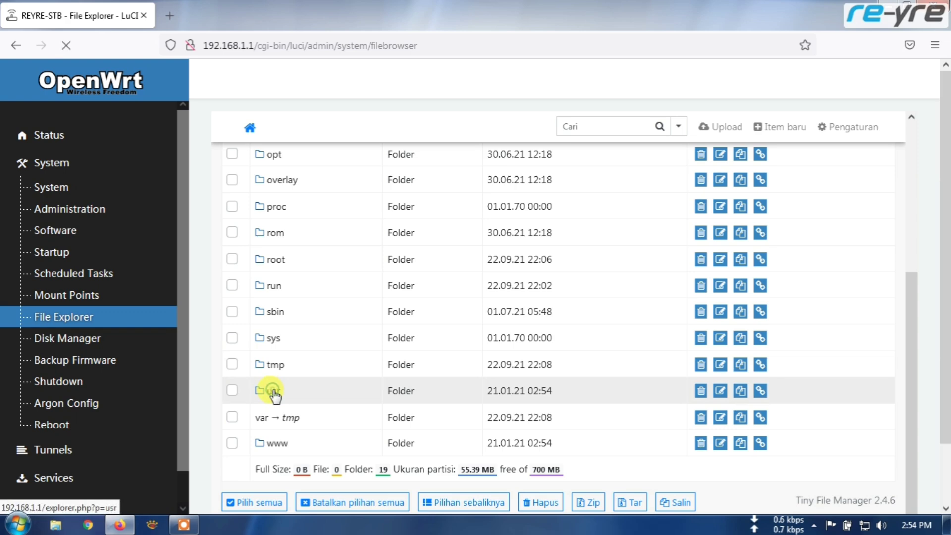
click(272, 393)
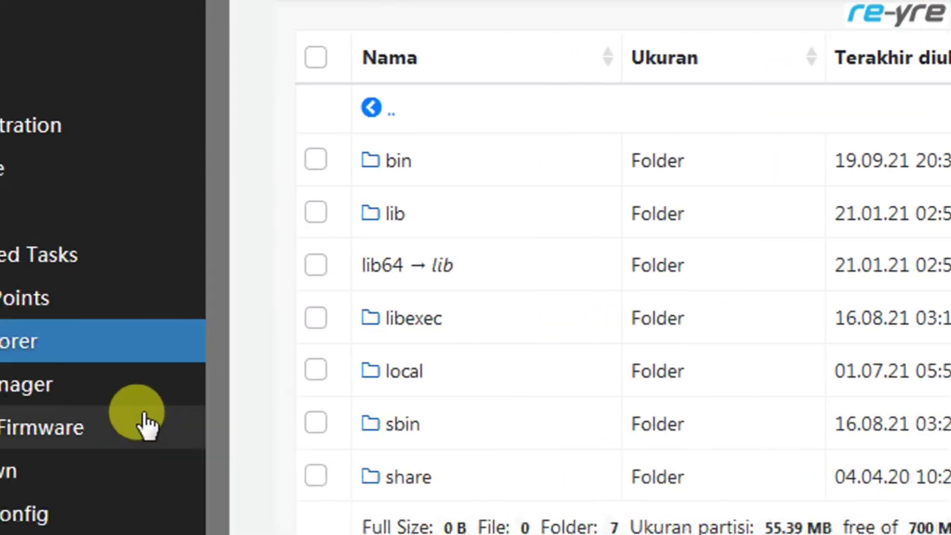
- Go from usr down through the lib, lua and luci folders into the view folder
click(399, 219)
scroll(431, 294, down, 5)
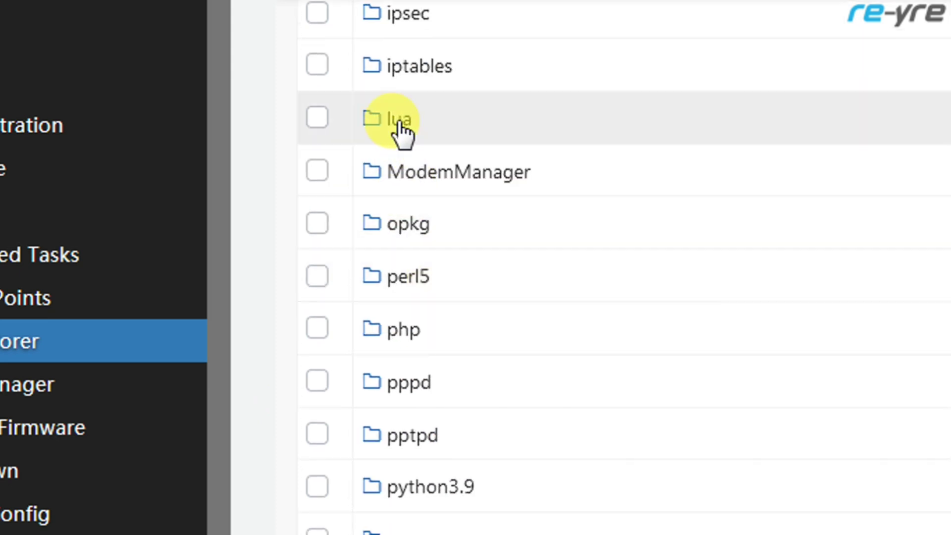
click(401, 125)
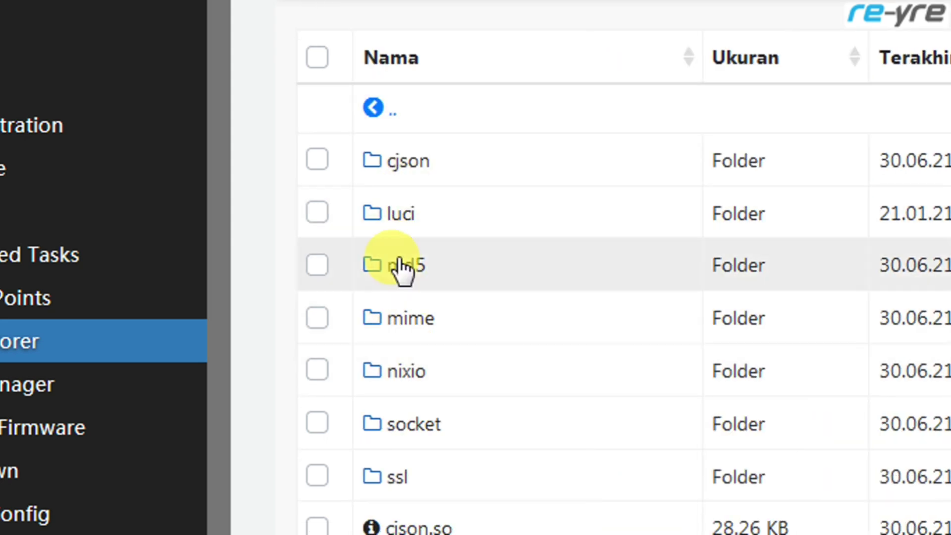
click(402, 218)
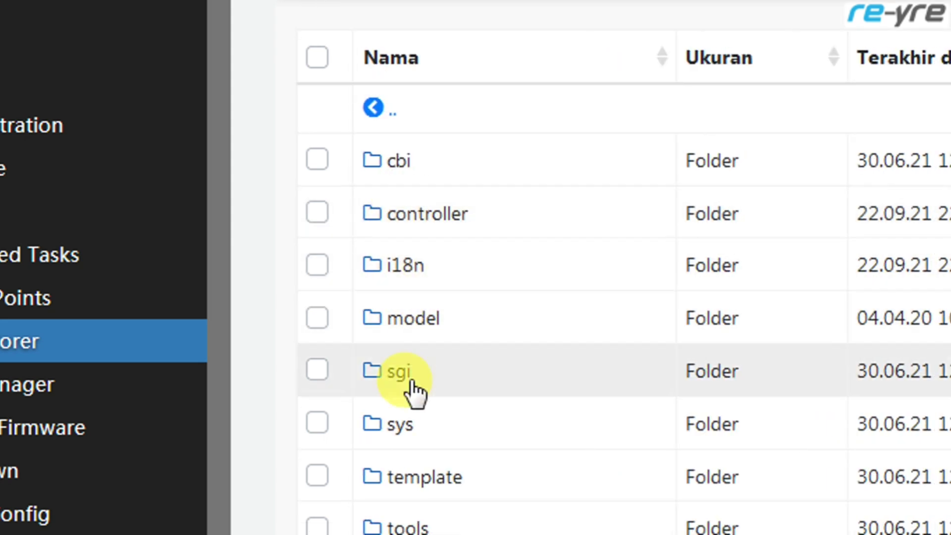
scroll(413, 401, down, 5)
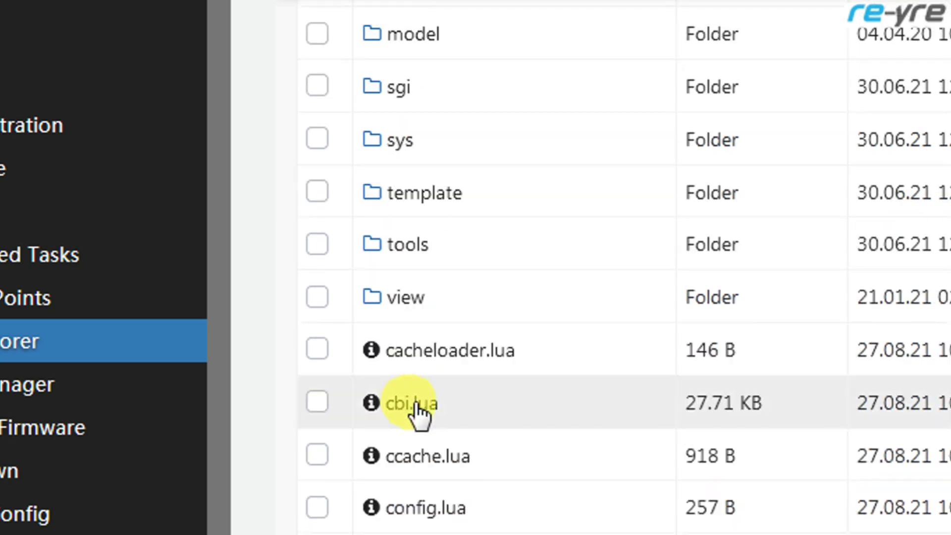
click(410, 303)
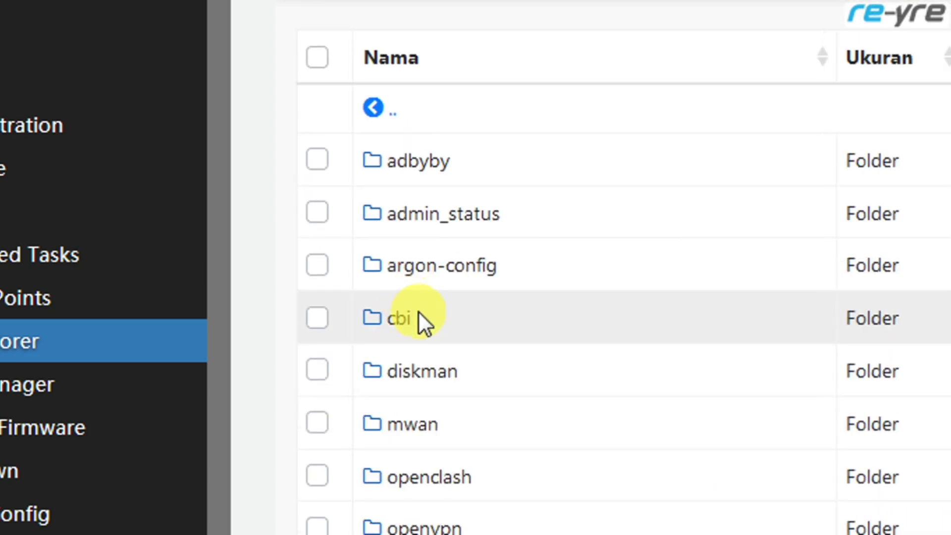
- Go into the themes folder and open footer.htm of the material theme
scroll(420, 317, down, 12)
scroll(420, 310, up, 4)
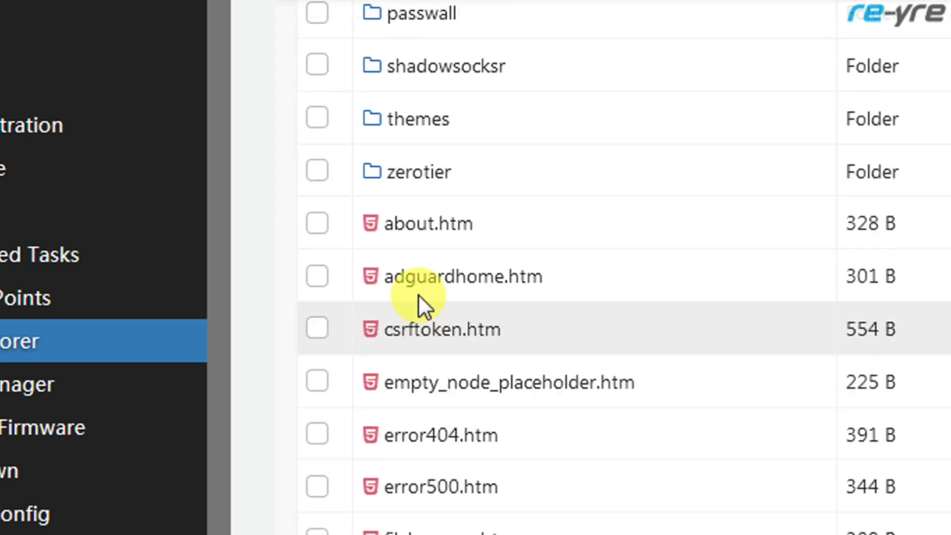
click(425, 135)
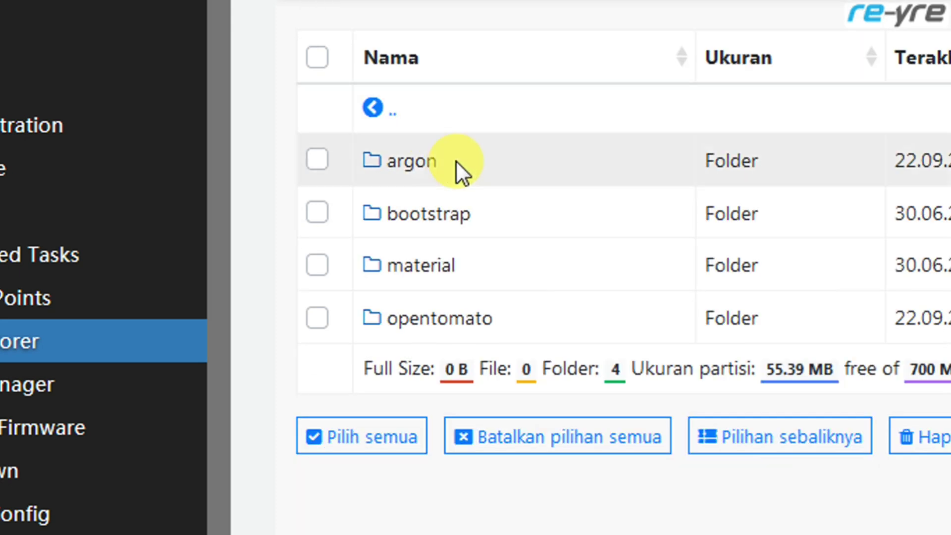
click(445, 266)
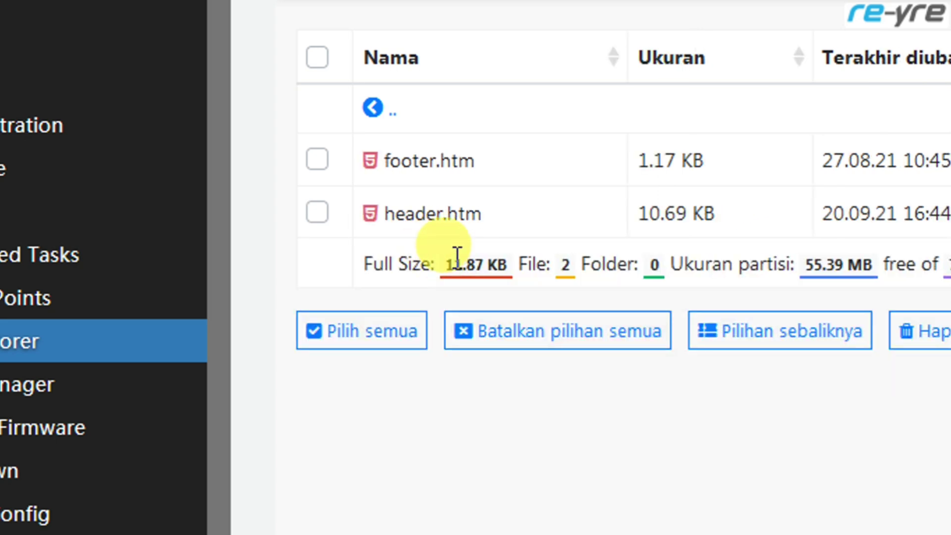
click(418, 171)
- Copy the <div id="tempcpu"></div> and <div id="cpuusage"></div> lines from the end of the material theme's footer.htm
scroll(441, 263, down, 10)
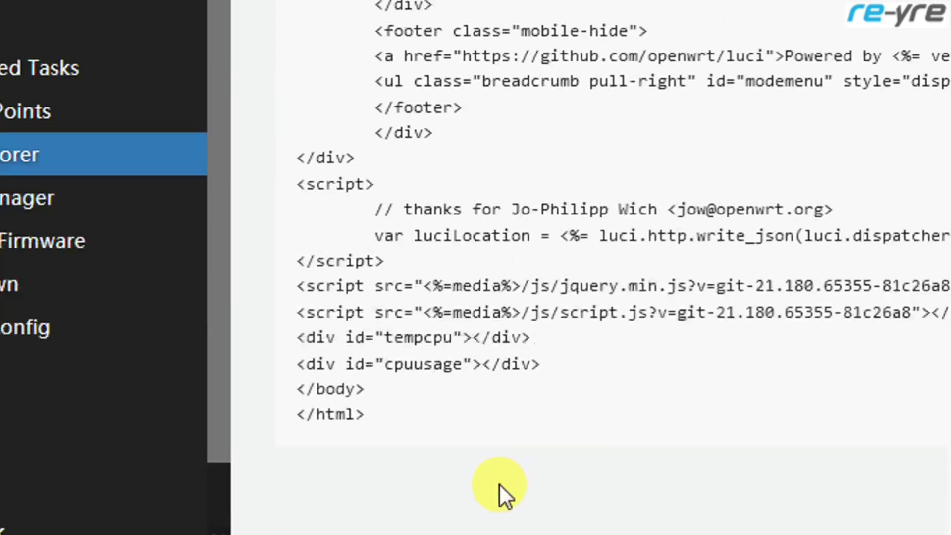
drag(303, 308, 537, 329)
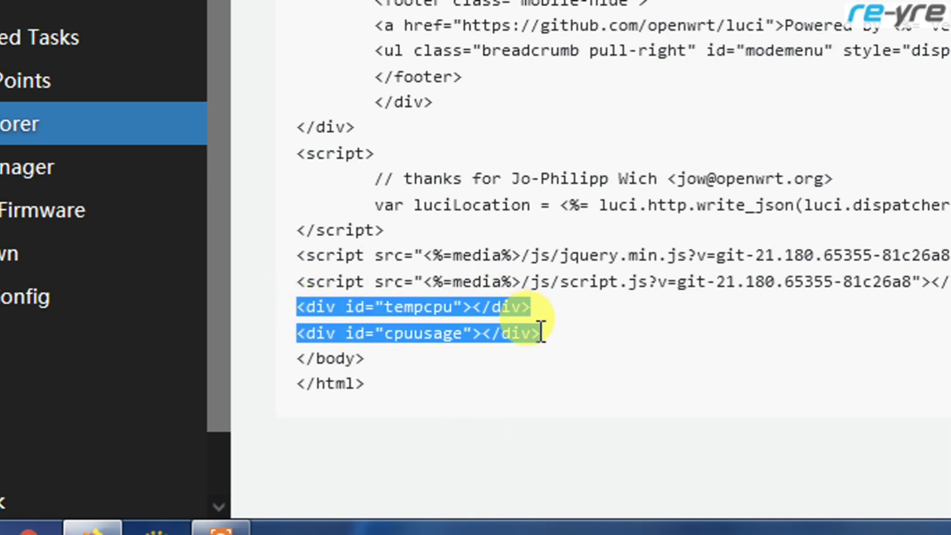
right_click(525, 334)
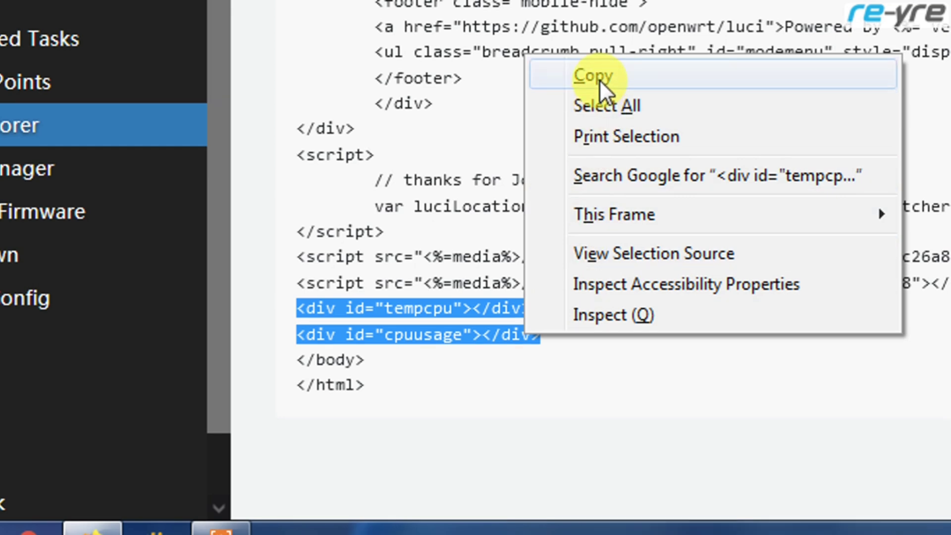
click(600, 79)
- Return to the themes folder and open footer.htm of the opentomato theme
scroll(603, 138, up, 8)
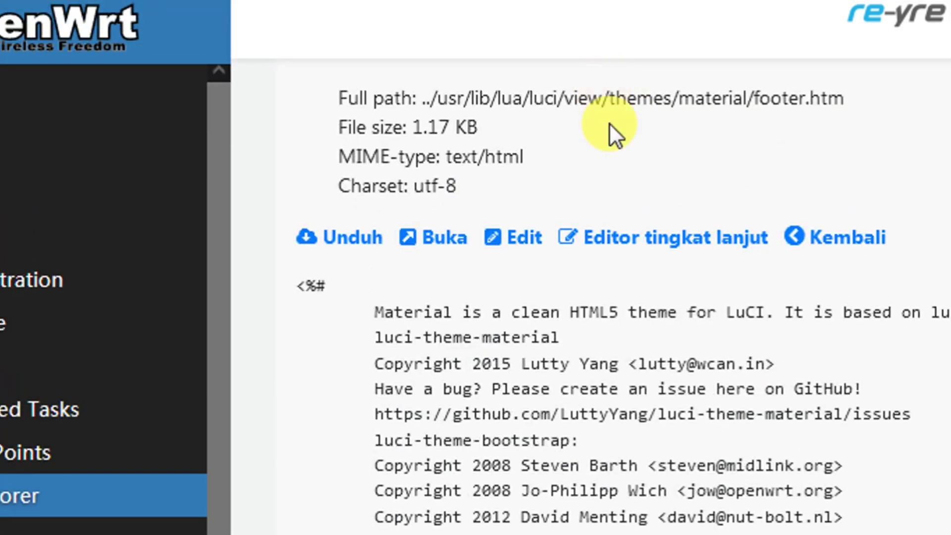
scroll(610, 123, up, 3)
click(628, 122)
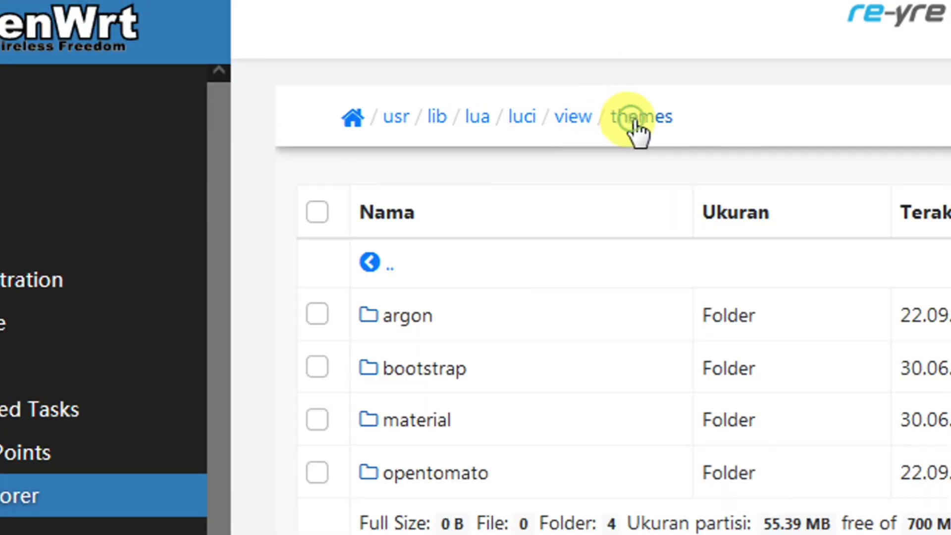
scroll(438, 443, down, 1)
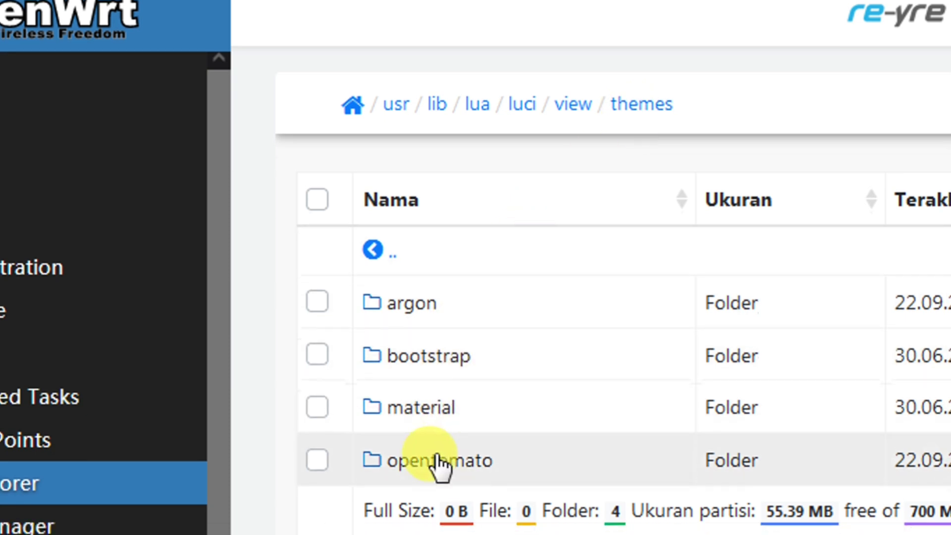
click(435, 452)
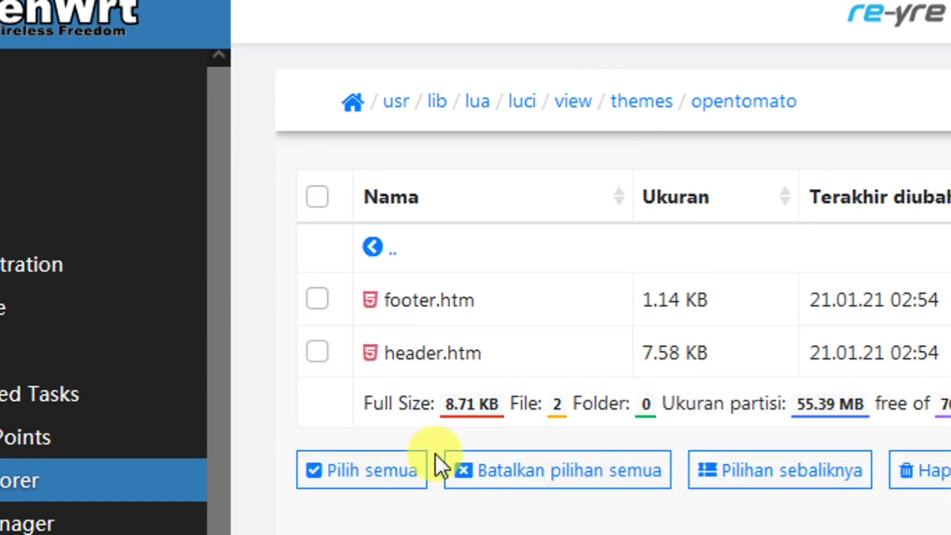
click(435, 310)
scroll(496, 446, down, 5)
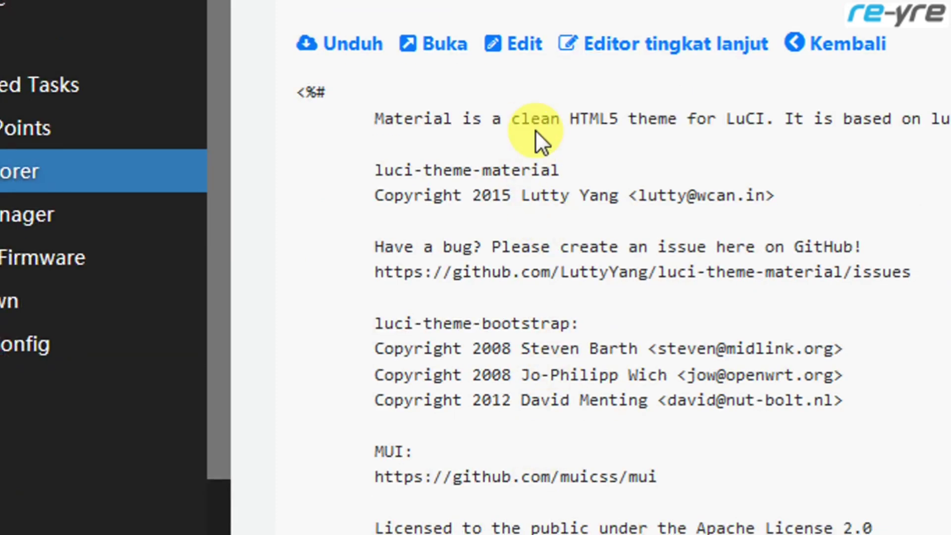
- Open the opentomato theme's footer.htm for editing and paste the copied tempcpu and cpuusage div lines on a new line above </body>
scroll(530, 99, up, 1)
click(518, 77)
scroll(572, 221, down, 3)
scroll(574, 226, down, 10)
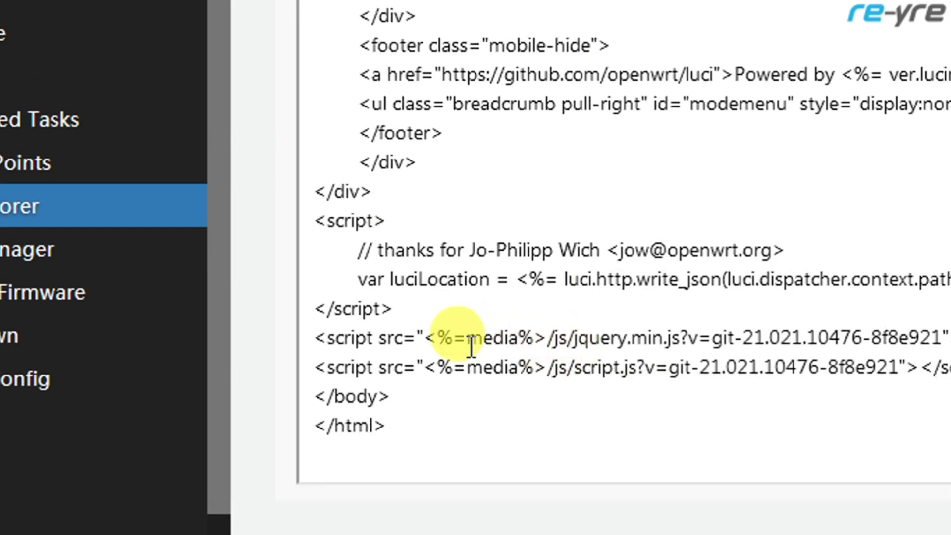
click(316, 396)
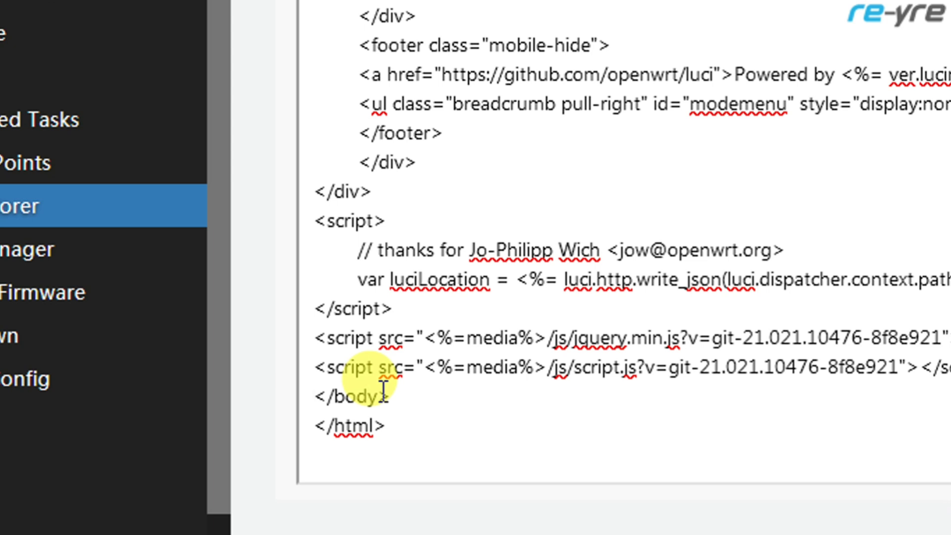
key(Return)
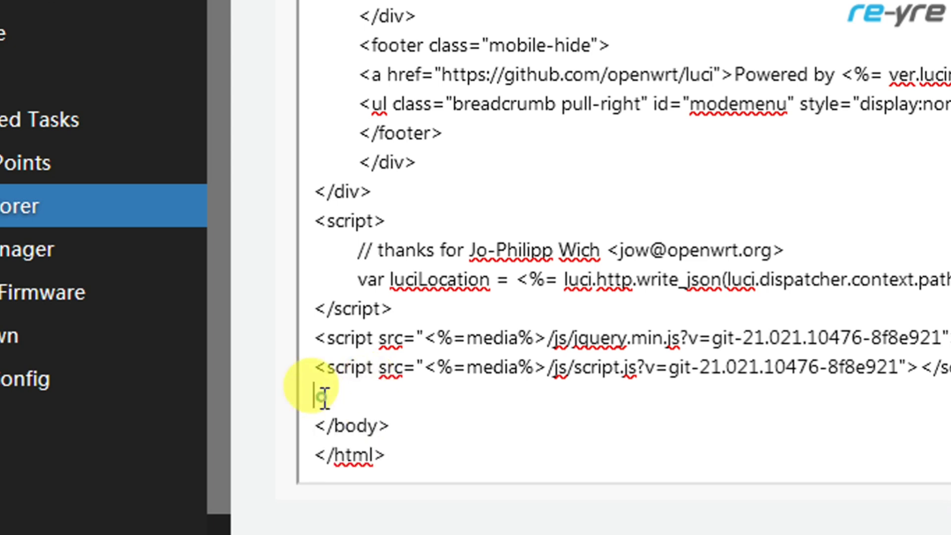
right_click(325, 398)
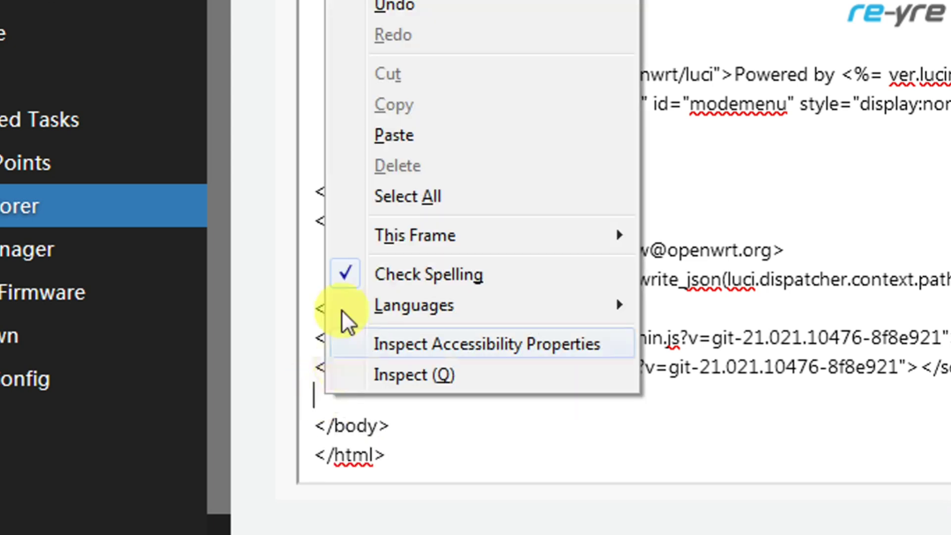
click(374, 141)
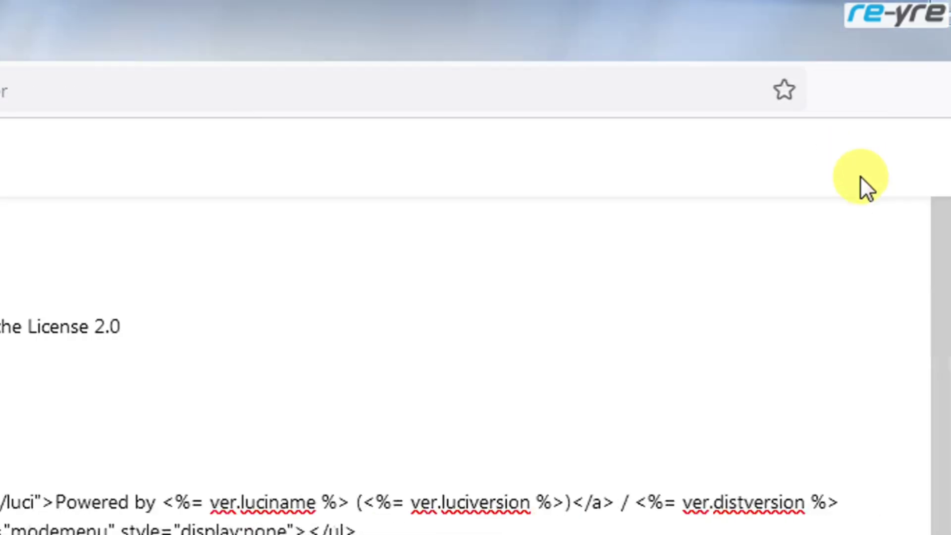
- Save the edited footer.htm of the opentomato theme
scroll(826, 233, up, 10)
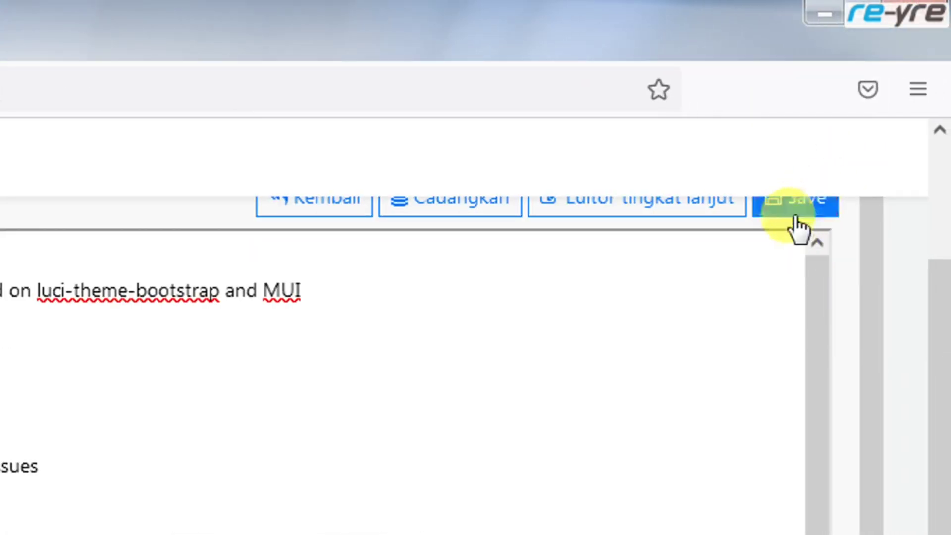
scroll(795, 223, up, 3)
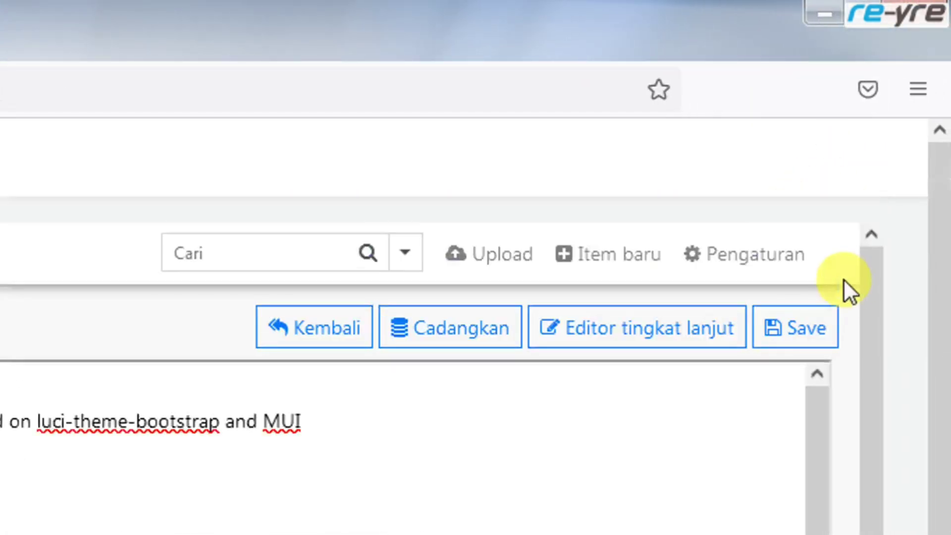
click(805, 334)
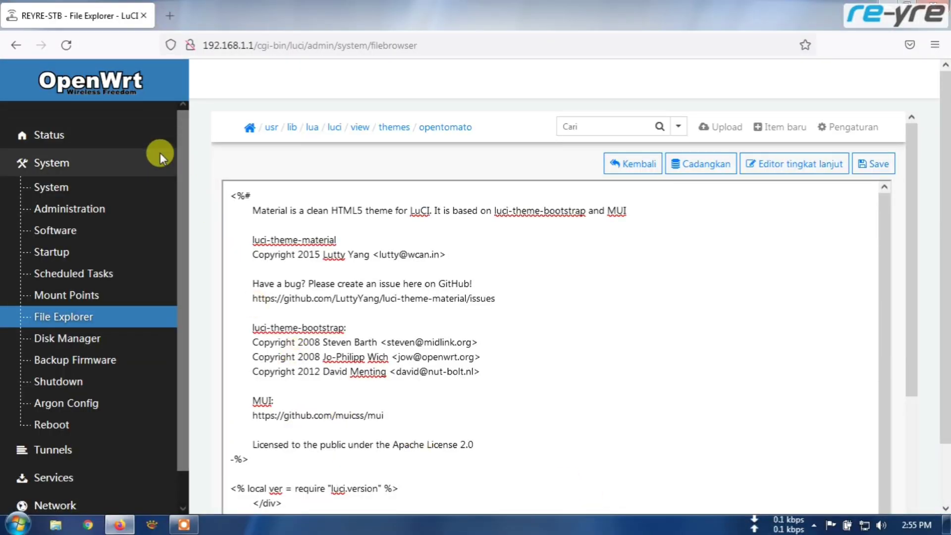
- Open the Status Overview page and look through its system and memory sections
click(59, 133)
click(58, 162)
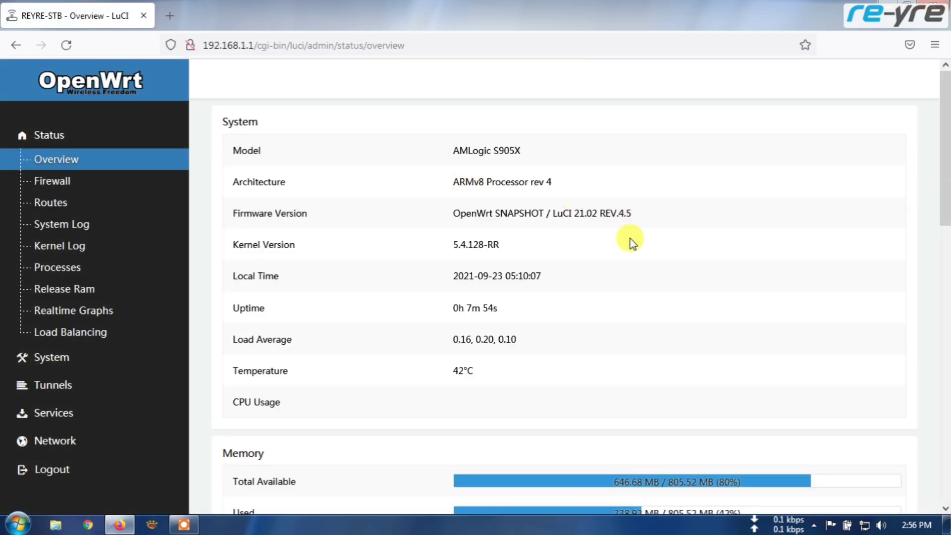
scroll(634, 243, down, 10)
scroll(611, 269, up, 10)
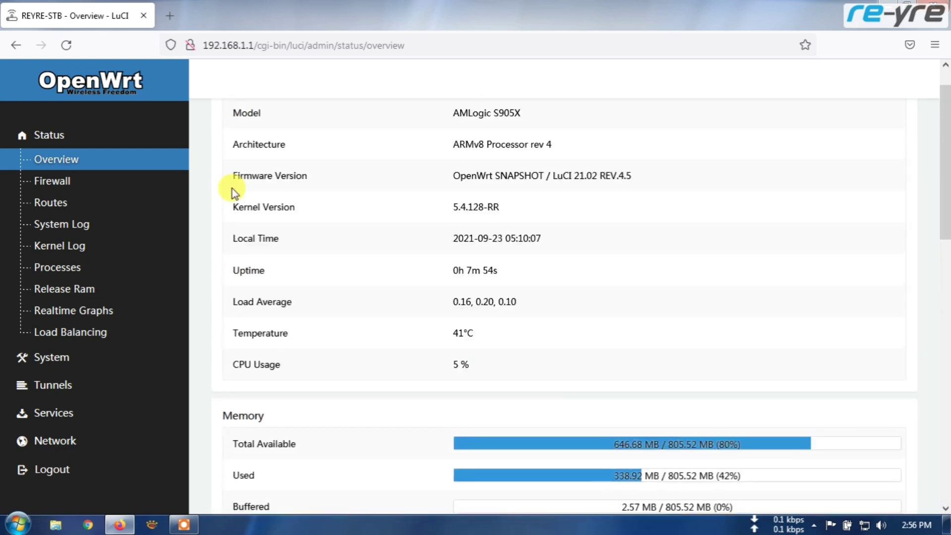
- View the Kernel Log page and return to the Status Overview page
click(58, 242)
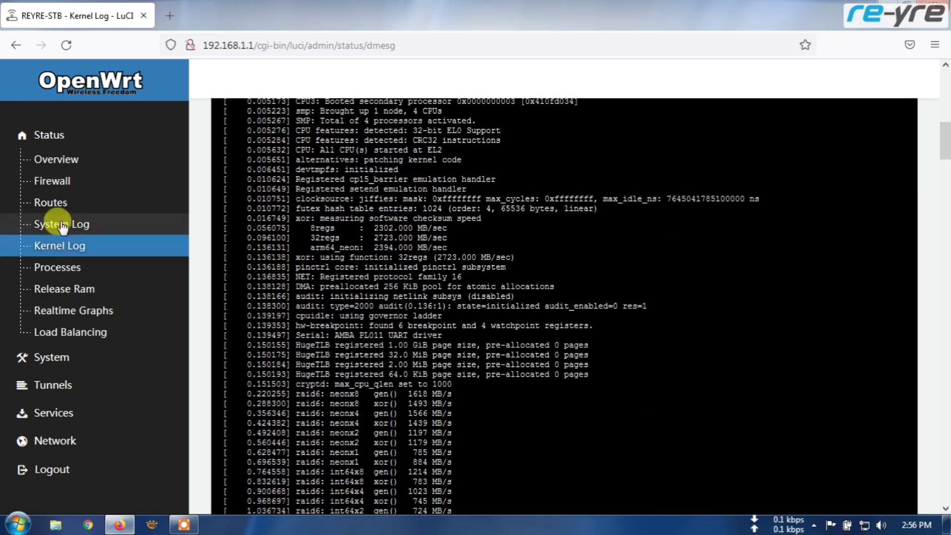
click(52, 131)
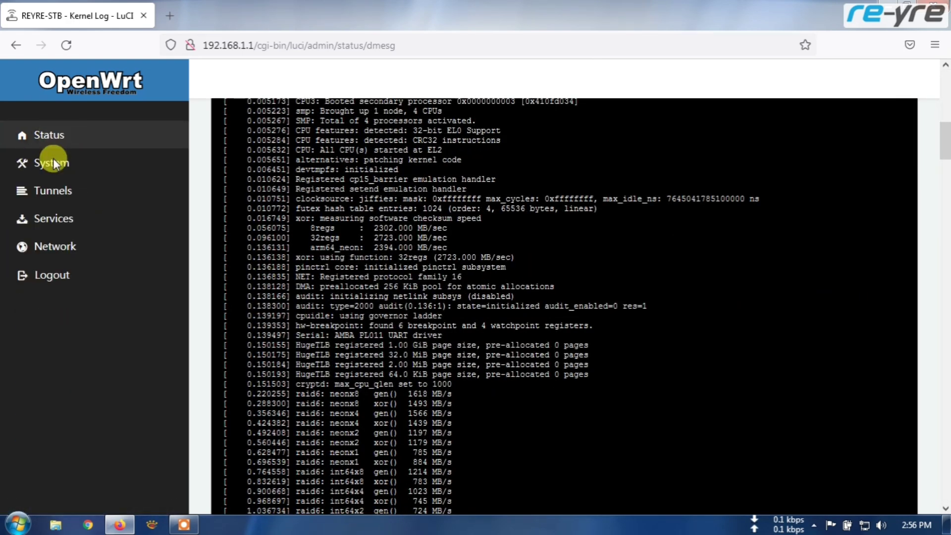
click(55, 140)
click(62, 160)
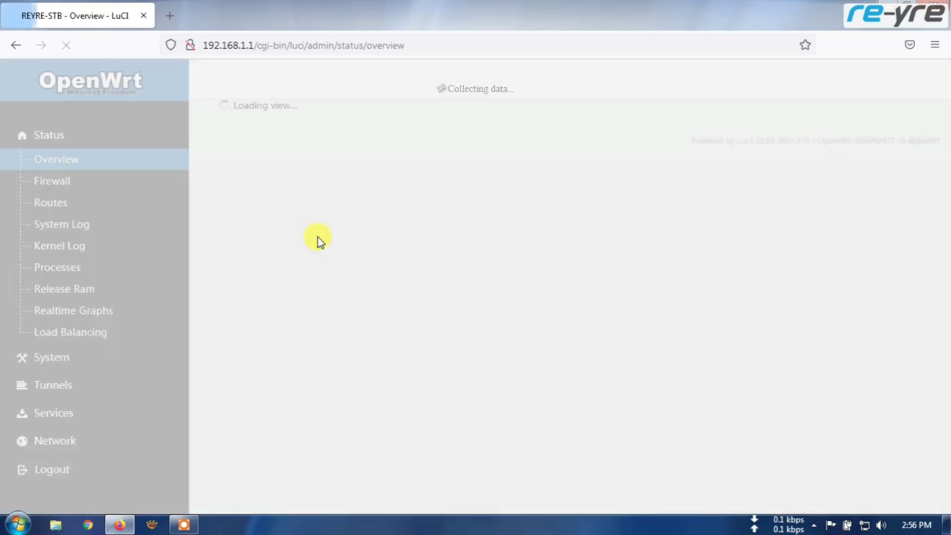